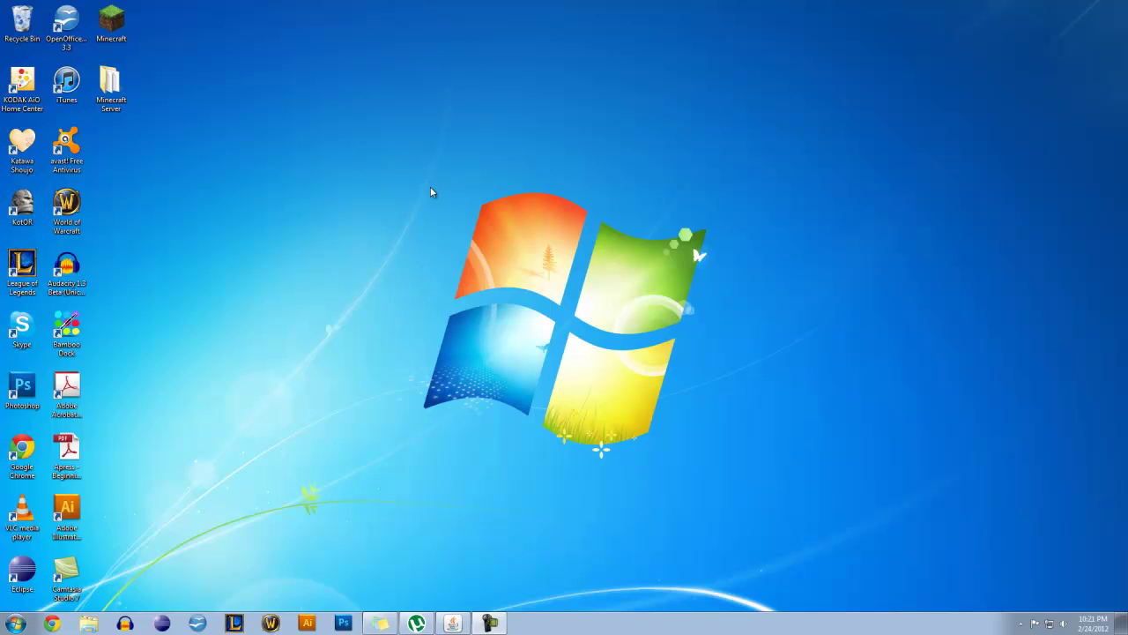
# Open a Command Prompt window by searching cmd in the Start menu
pyautogui.click(15, 623)
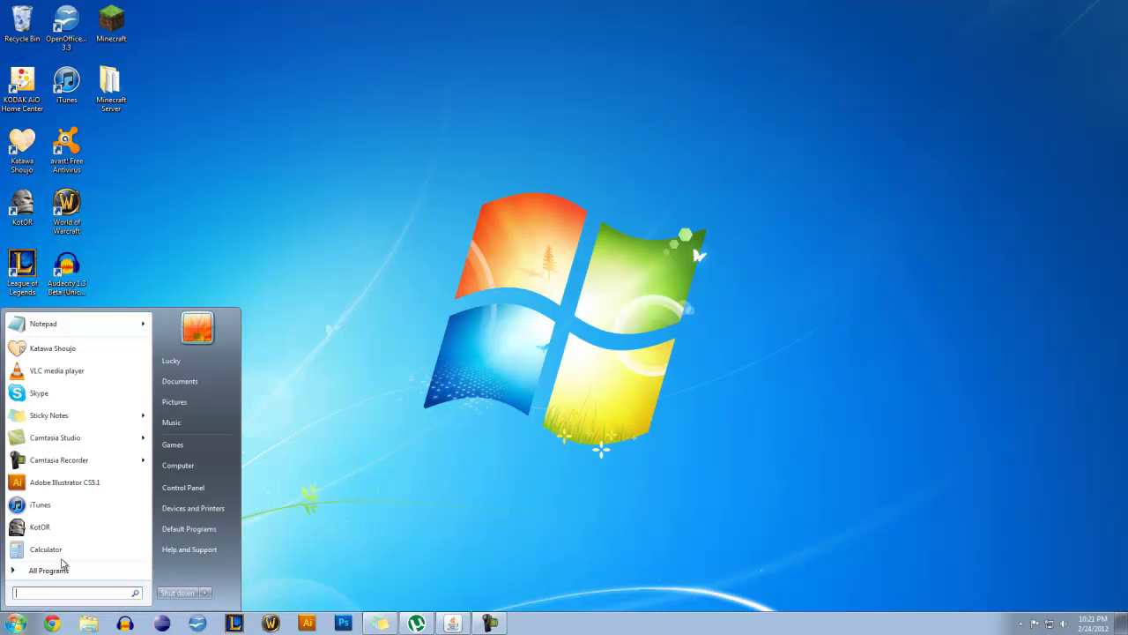
pyautogui.write('cmd')
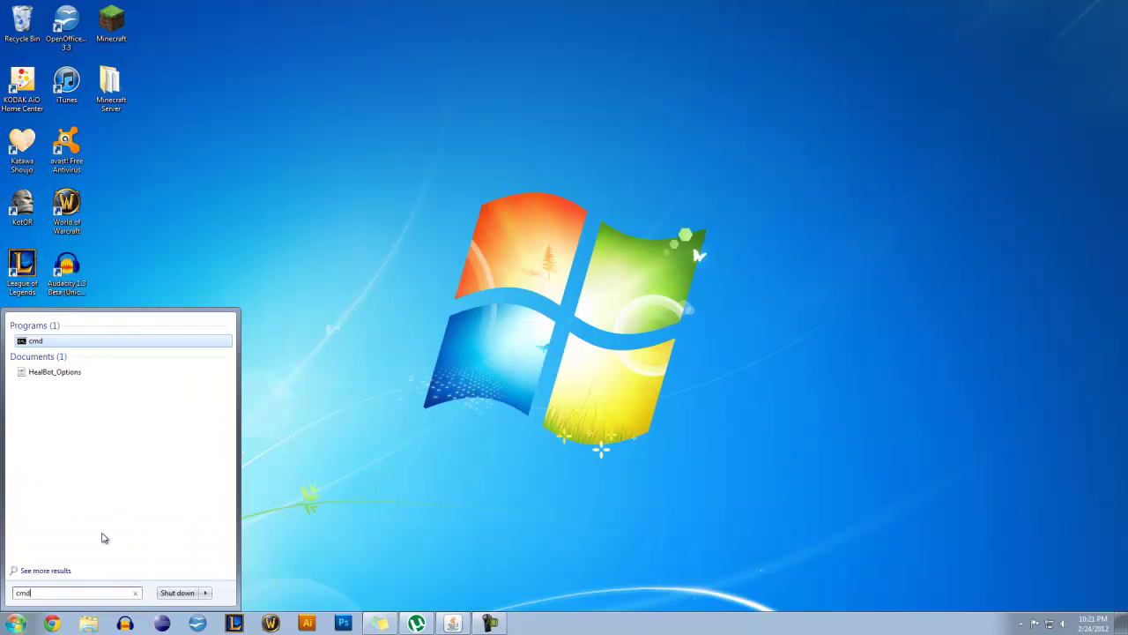
pyautogui.press('Return')
pyautogui.moveTo(298, 159); pyautogui.dragTo(526, 179)
# Run ipconfig to show IPv4 address 192.168.1.102 and default gateway 192.168.1.1
pyautogui.write('ipconfig')
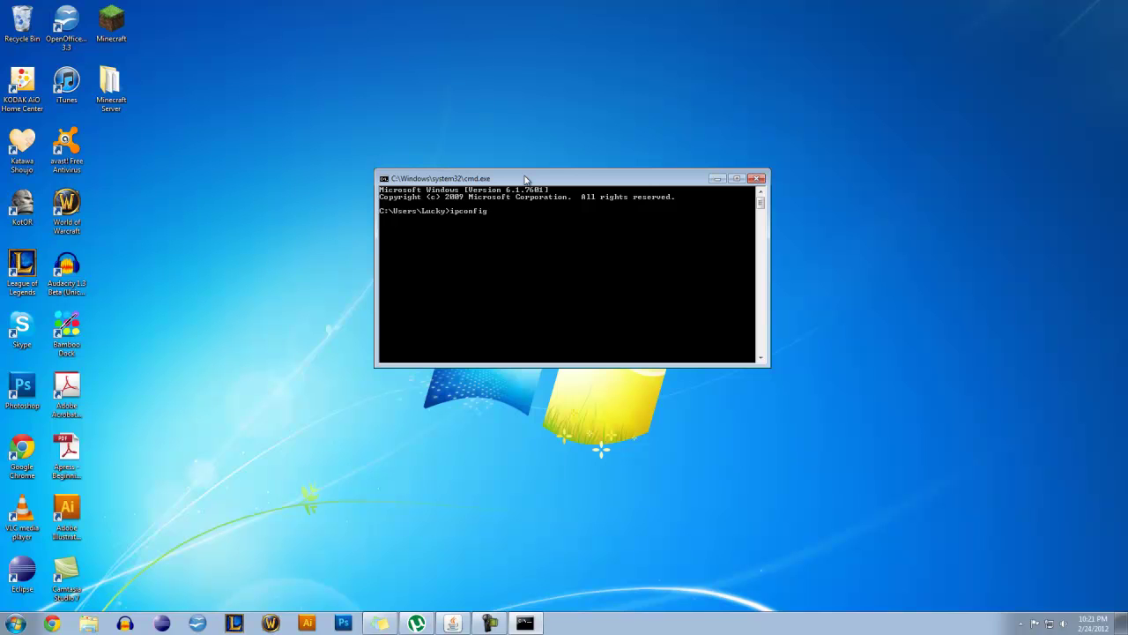
pyautogui.press('Return')
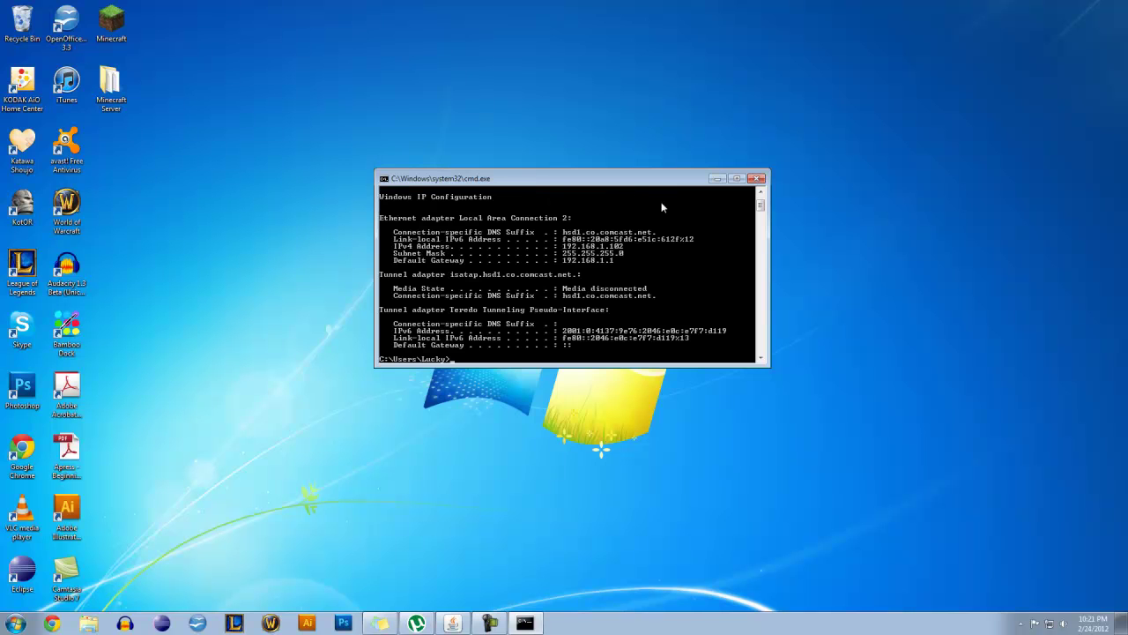
pyautogui.moveTo(569, 179); pyautogui.dragTo(515, 154)
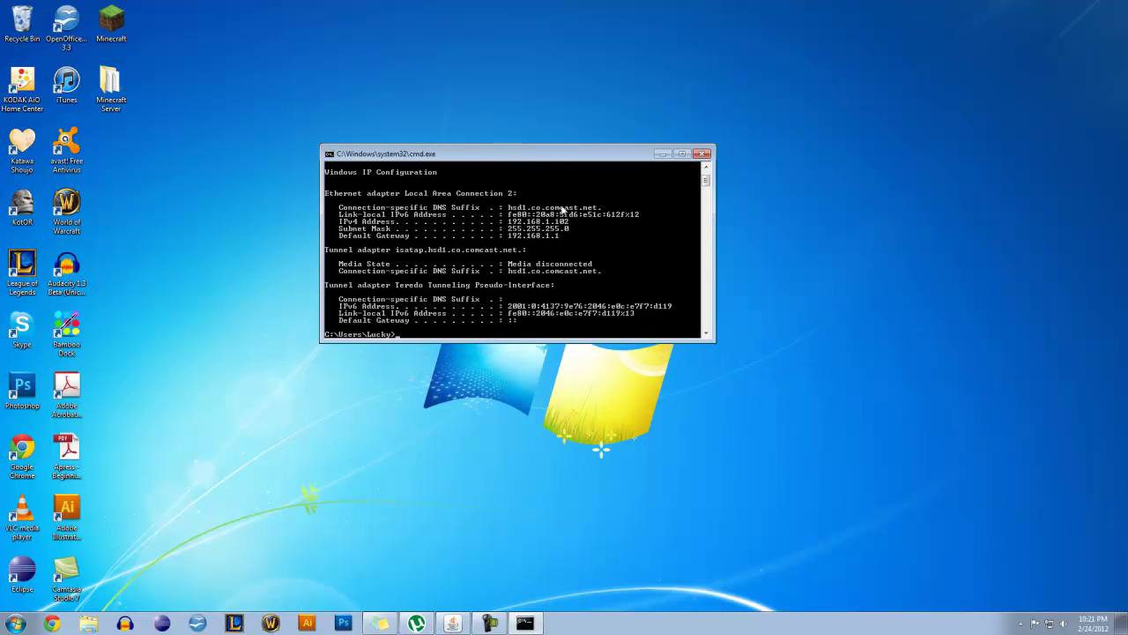
pyautogui.scroll(-1, 581, 238)
pyautogui.scroll(3, 576, 250)
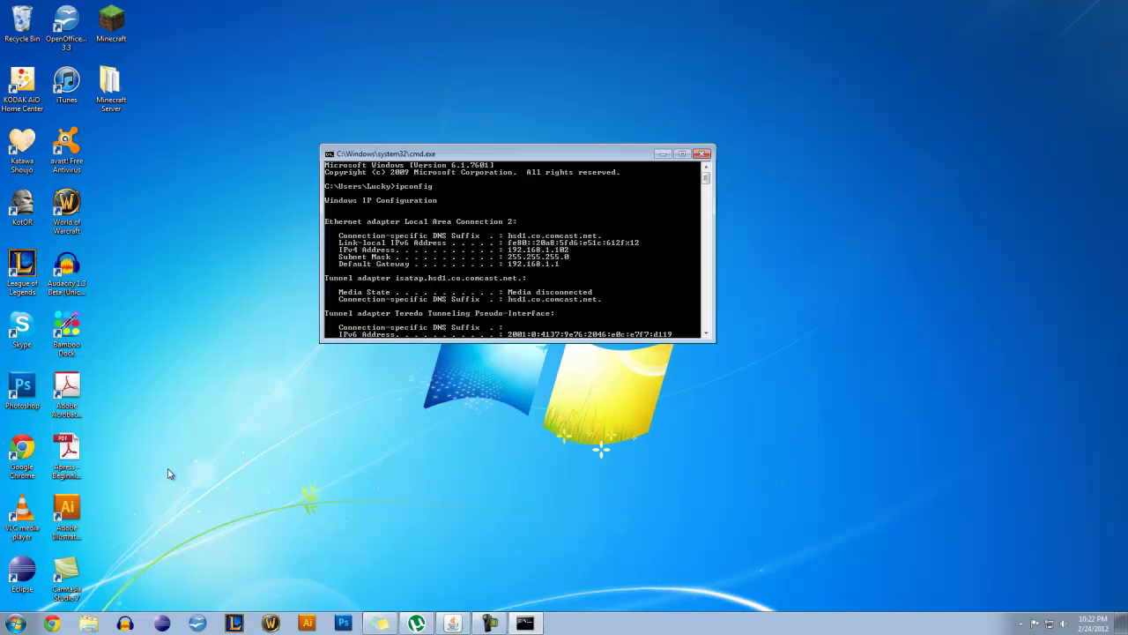
# Switch to Chrome and load 192.168.1.1 to bring up the router's login prompt
pyautogui.click(51, 623)
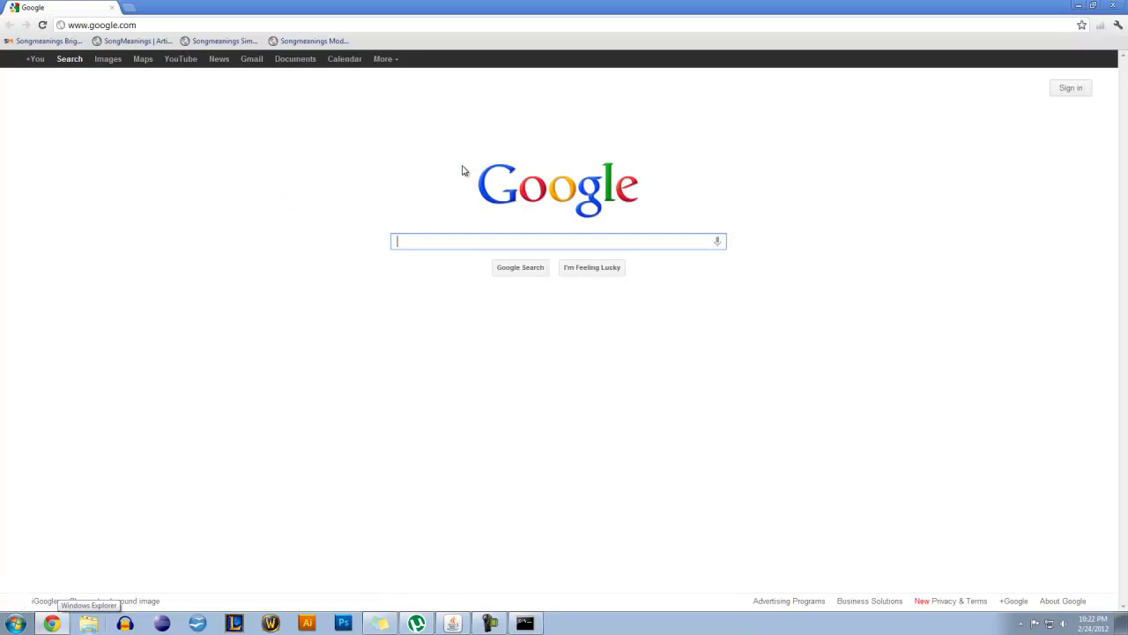
pyautogui.click(203, 25)
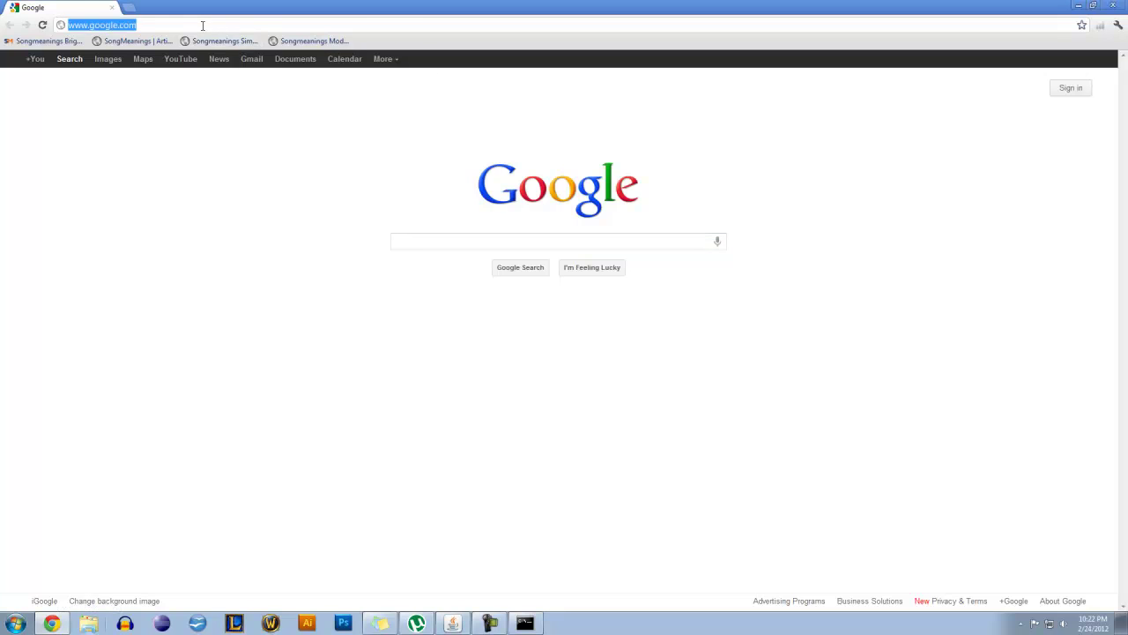
pyautogui.write('192.168.1.1')
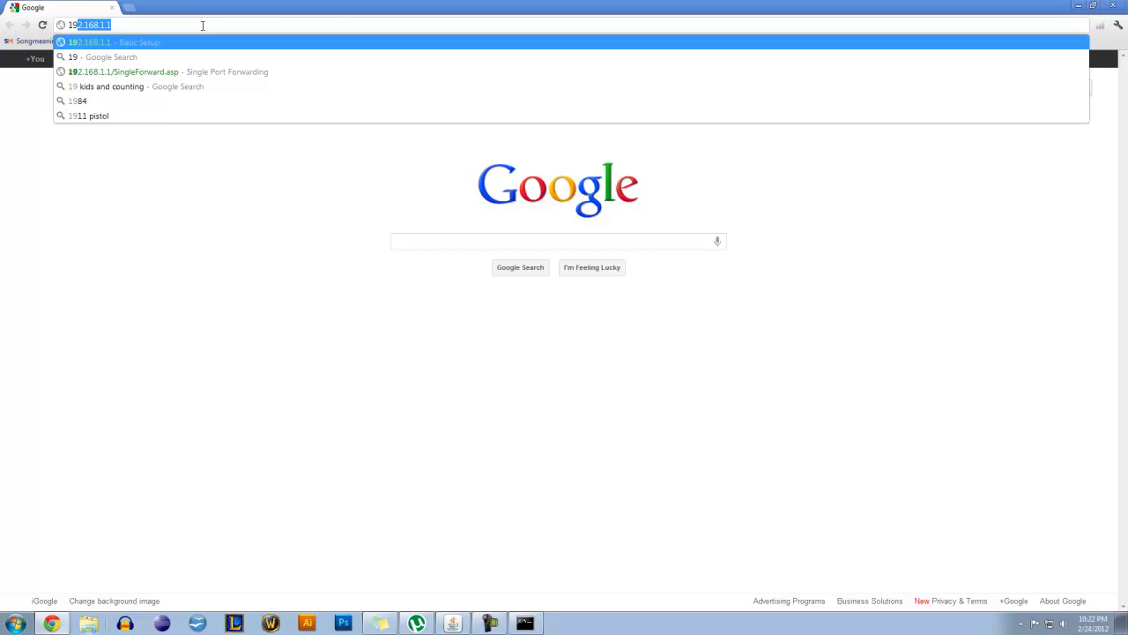
pyautogui.press('Return')
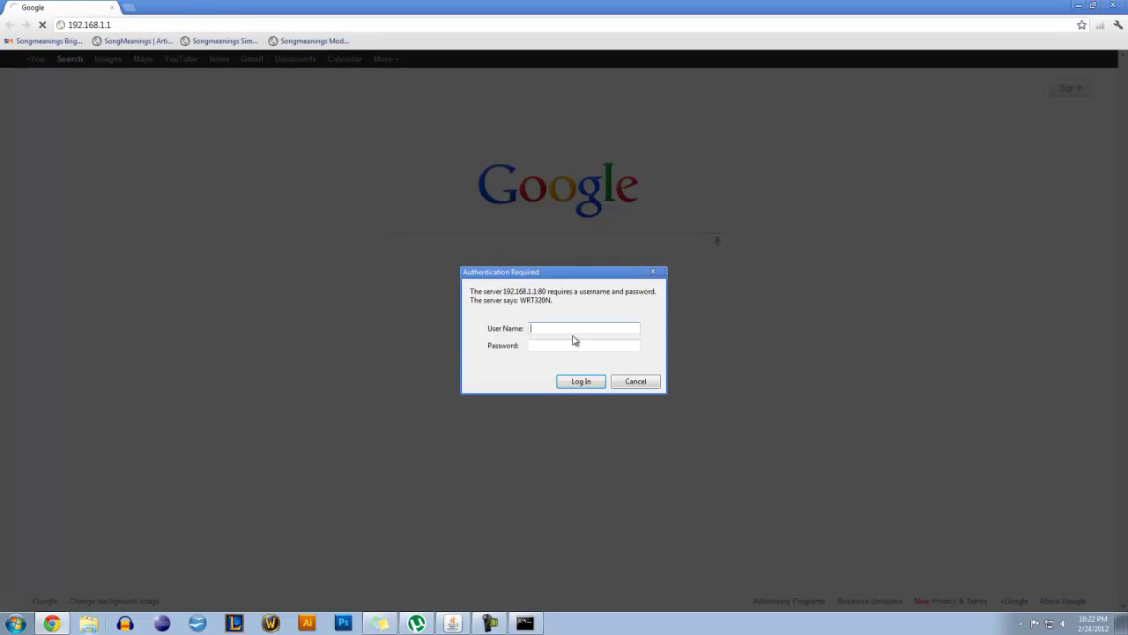
pyautogui.moveTo(555, 271); pyautogui.dragTo(603, 273)
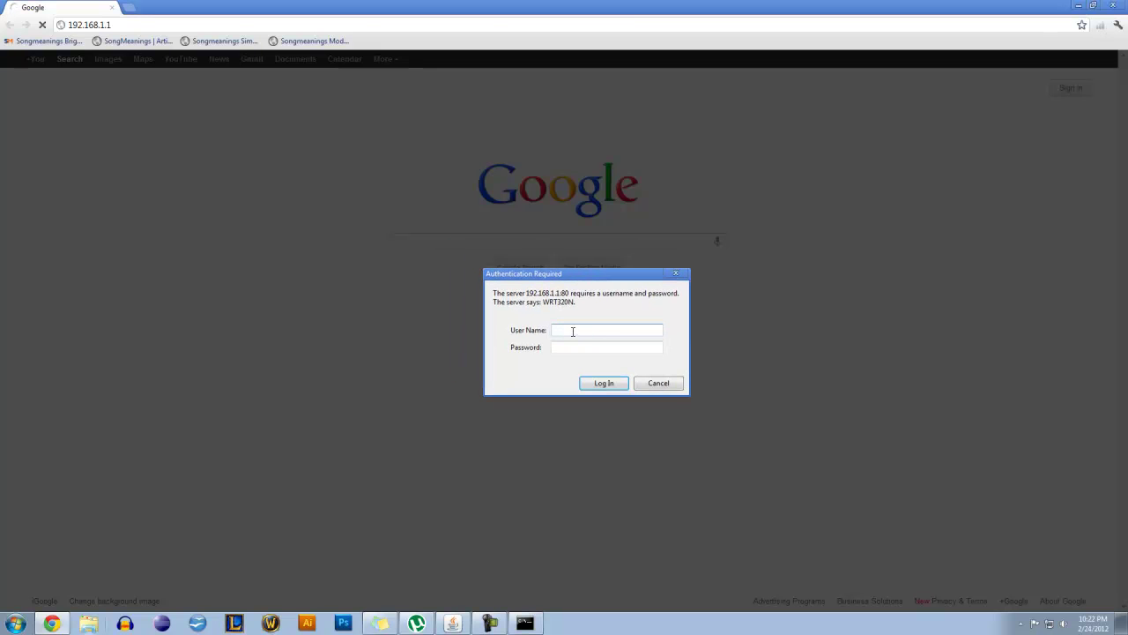
pyautogui.click(566, 347)
# Log in with the router password and go to the Single Port Forwarding page
pyautogui.write('dmin')
pyautogui.press('Return')
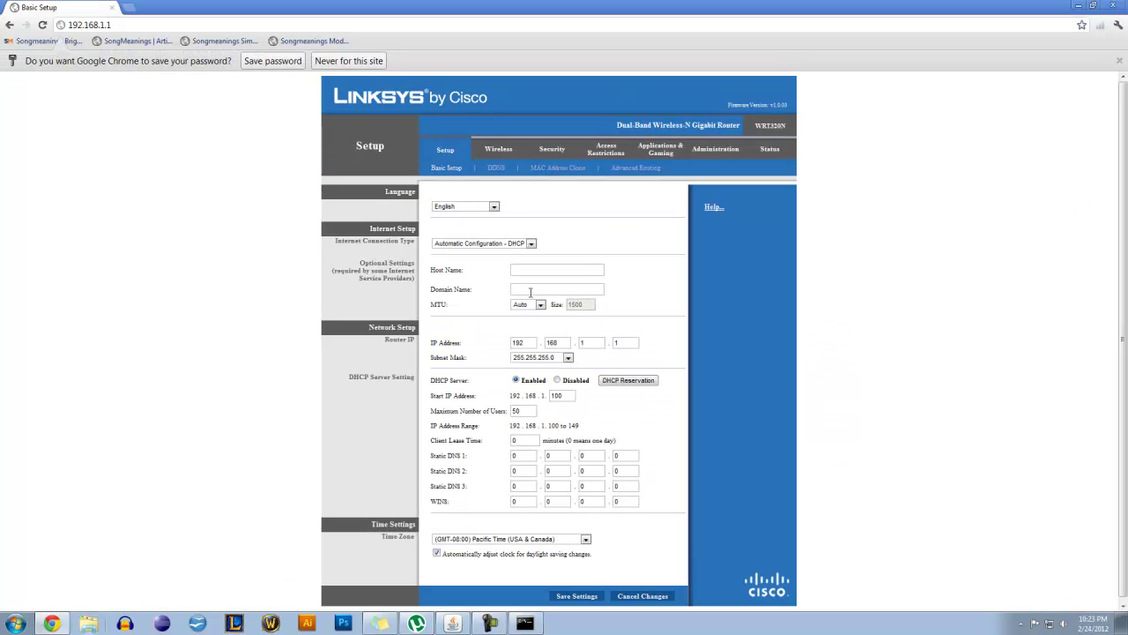
pyautogui.click(660, 152)
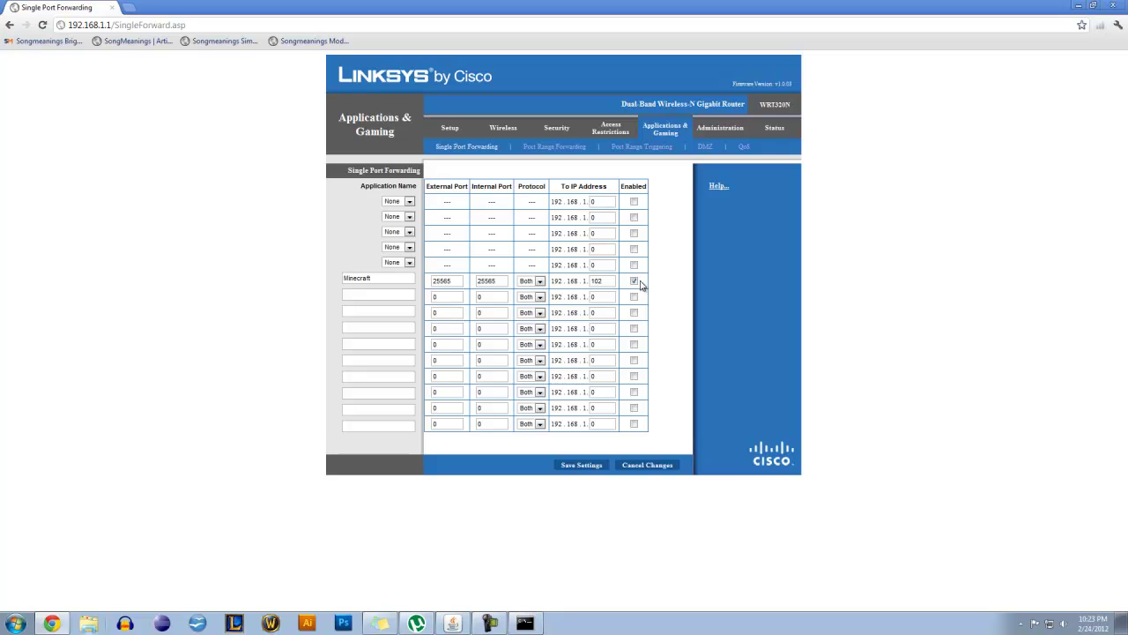
# Set the last octet of the Minecraft rule's To IP Address to 102
pyautogui.doubleClick(607, 282)
pyautogui.click(607, 281)
pyautogui.doubleClick(607, 281)
pyautogui.click(608, 281)
pyautogui.moveTo(563, 187); pyautogui.dragTo(610, 188)
pyautogui.doubleClick(597, 281)
pyautogui.write('102')
# Confirm the Minecraft rule's external and internal ports both read 25565
pyautogui.click(454, 280)
pyautogui.click(499, 282)
pyautogui.click(444, 280)
pyautogui.click(500, 281)
pyautogui.hotkey('alt', 'Tab')
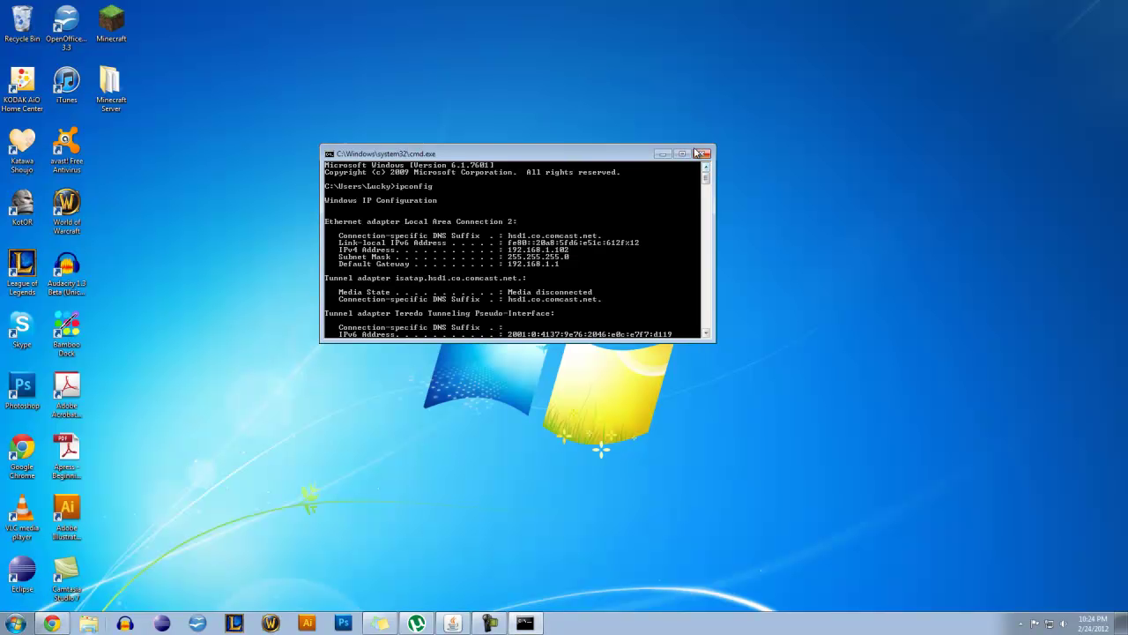
# Open server properties in the Minecraft Server folder and highlight its server-port value 25565
pyautogui.click(703, 154)
pyautogui.doubleClick(110, 83)
pyautogui.moveTo(585, 108); pyautogui.dragTo(620, 91)
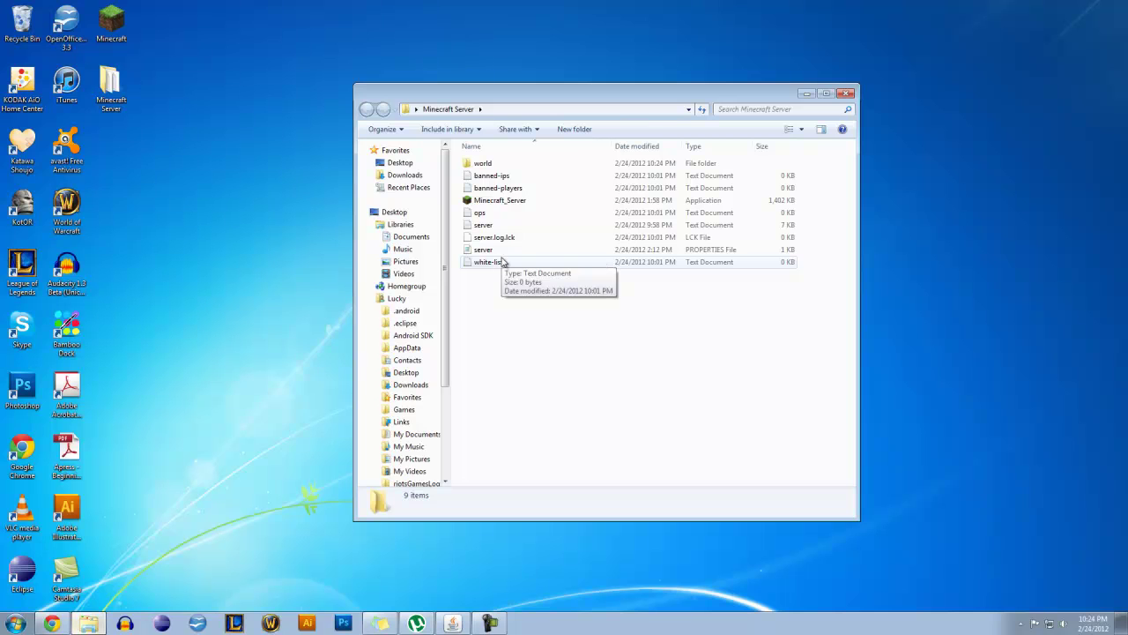
pyautogui.doubleClick(500, 251)
pyautogui.moveTo(480, 141); pyautogui.dragTo(581, 159)
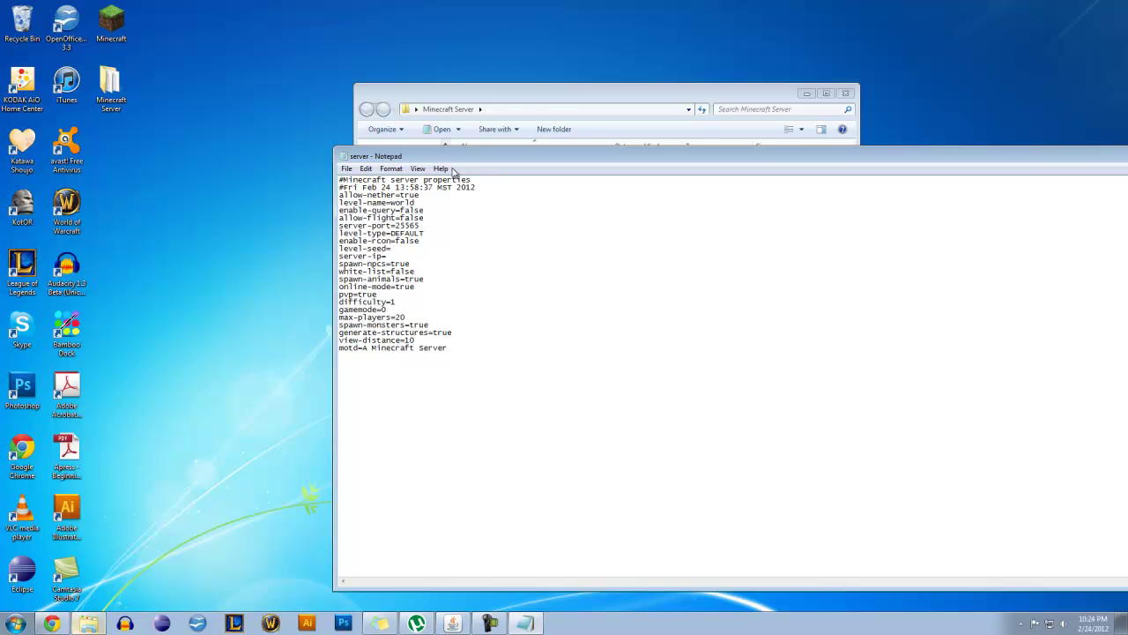
pyautogui.moveTo(446, 162); pyautogui.dragTo(433, 111)
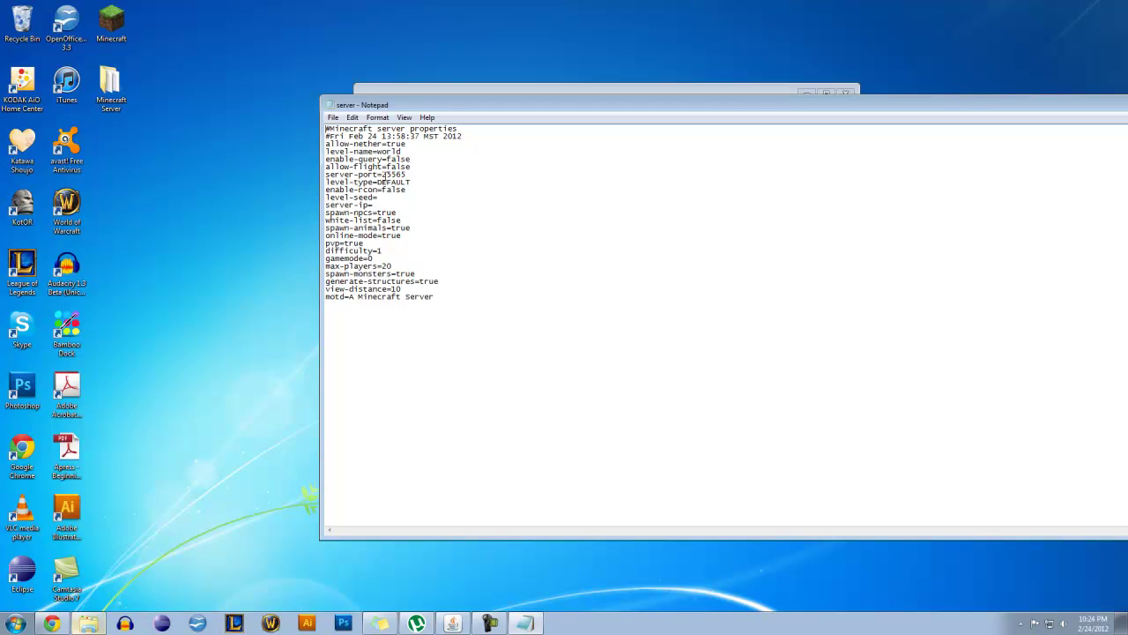
pyautogui.moveTo(382, 174); pyautogui.dragTo(408, 173)
# Review the Minecraft 25565 rule on the router page and save the forwarding settings
pyautogui.click(67, 623)
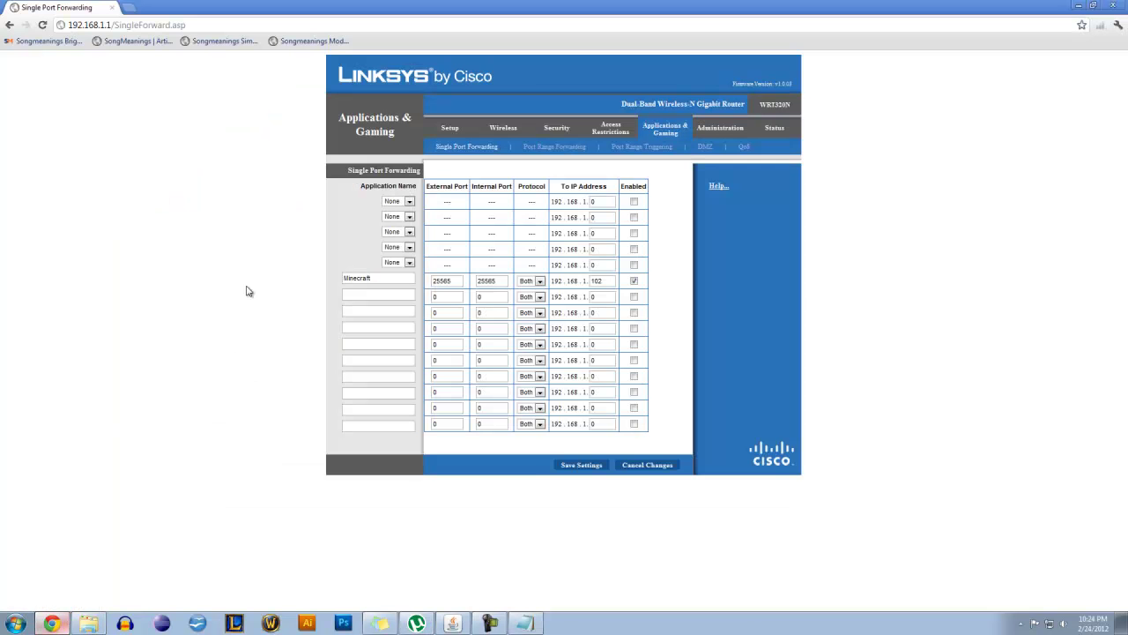
pyautogui.doubleClick(451, 280)
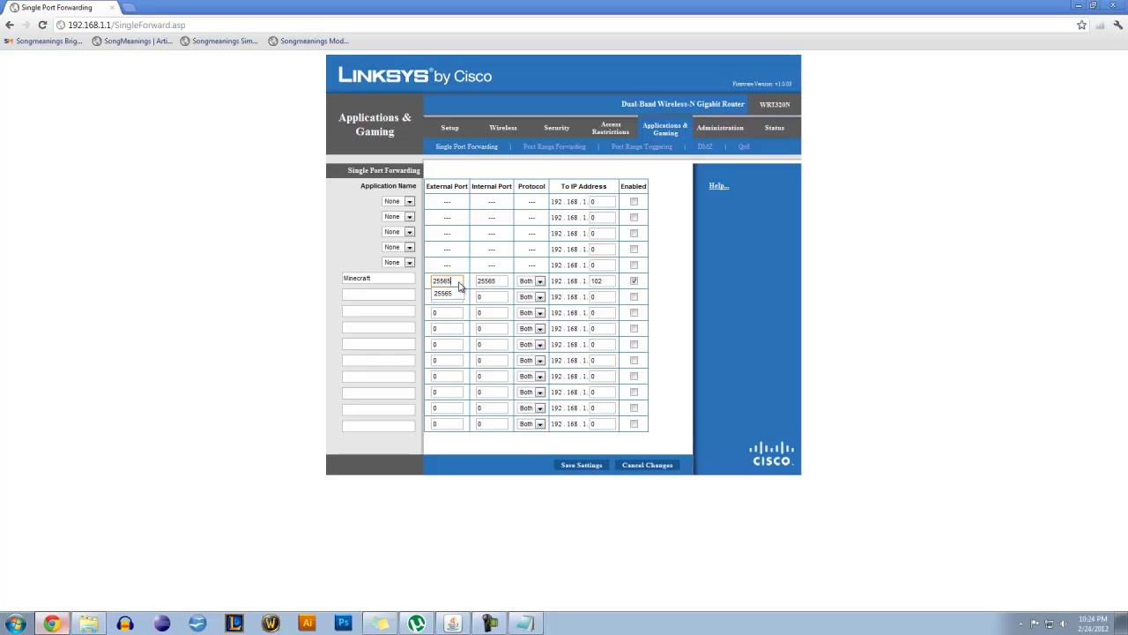
pyautogui.click(498, 280)
pyautogui.doubleClick(377, 280)
pyautogui.click(377, 280)
pyautogui.click(376, 290)
pyautogui.click(591, 466)
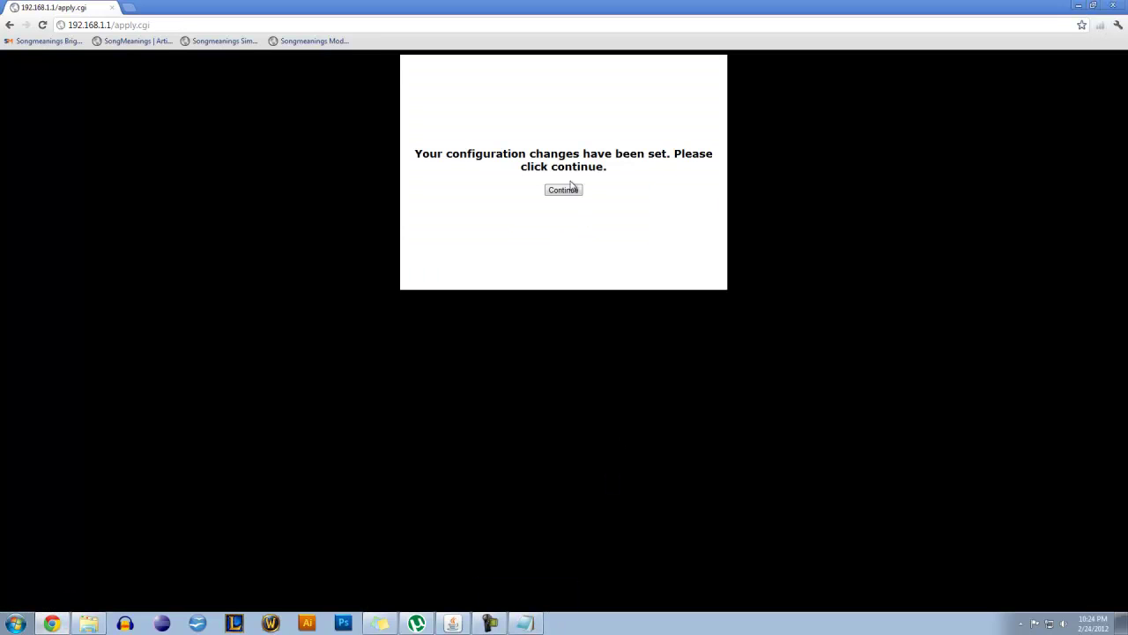
pyautogui.click(567, 190)
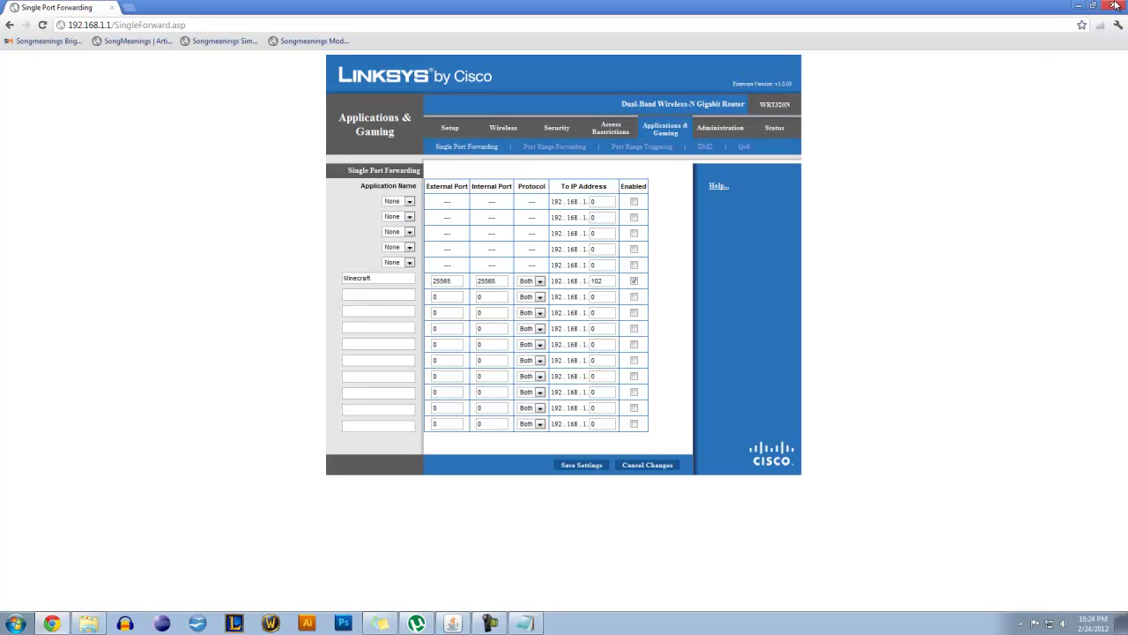
pyautogui.click(112, 9)
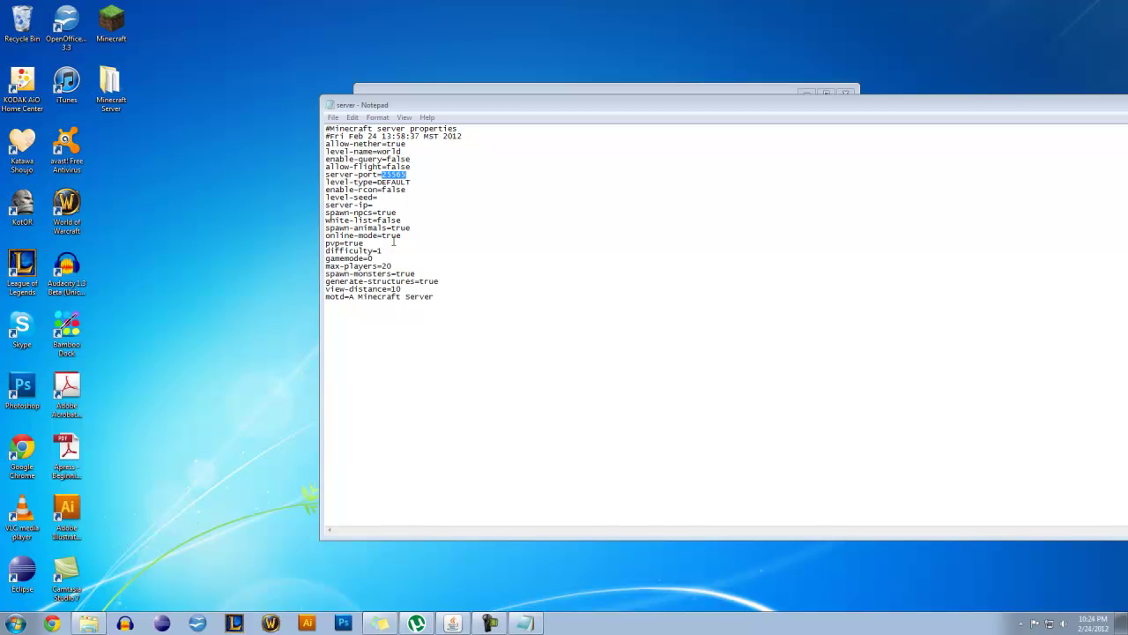
# Close the server properties Notepad file and the Minecraft Server folder window
pyautogui.moveTo(723, 112); pyautogui.dragTo(506, 168)
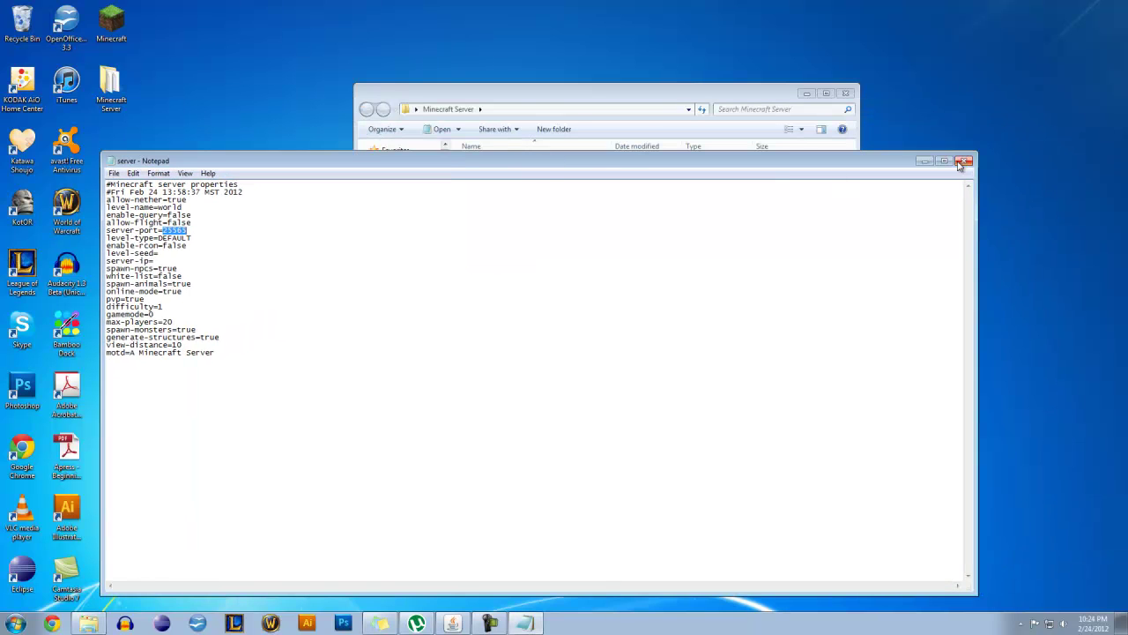
pyautogui.click(965, 160)
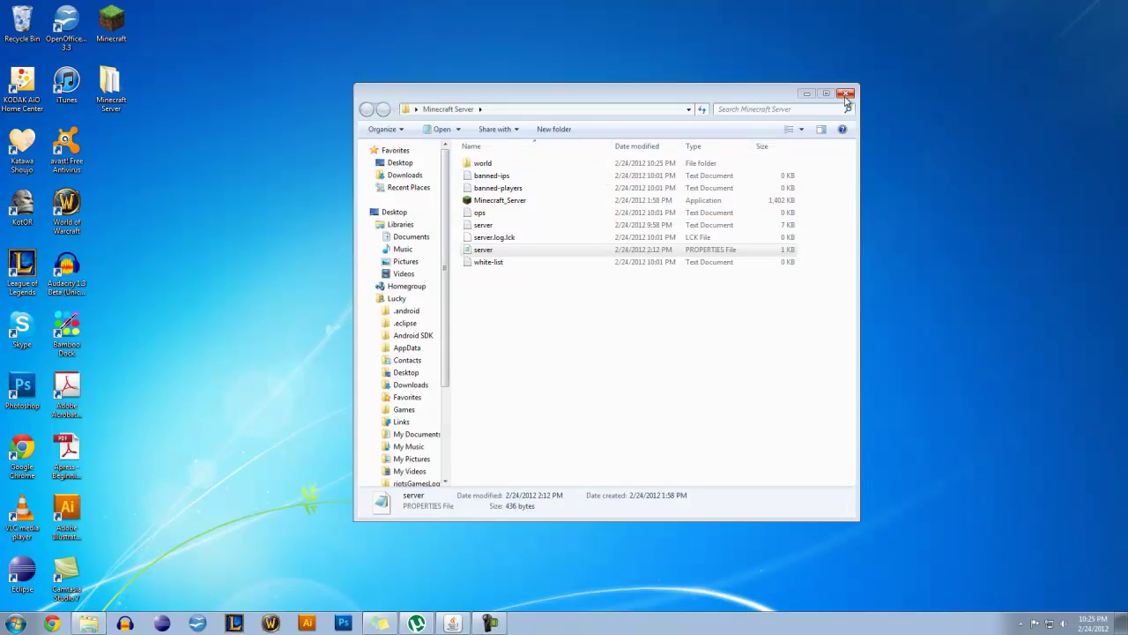
pyautogui.click(844, 93)
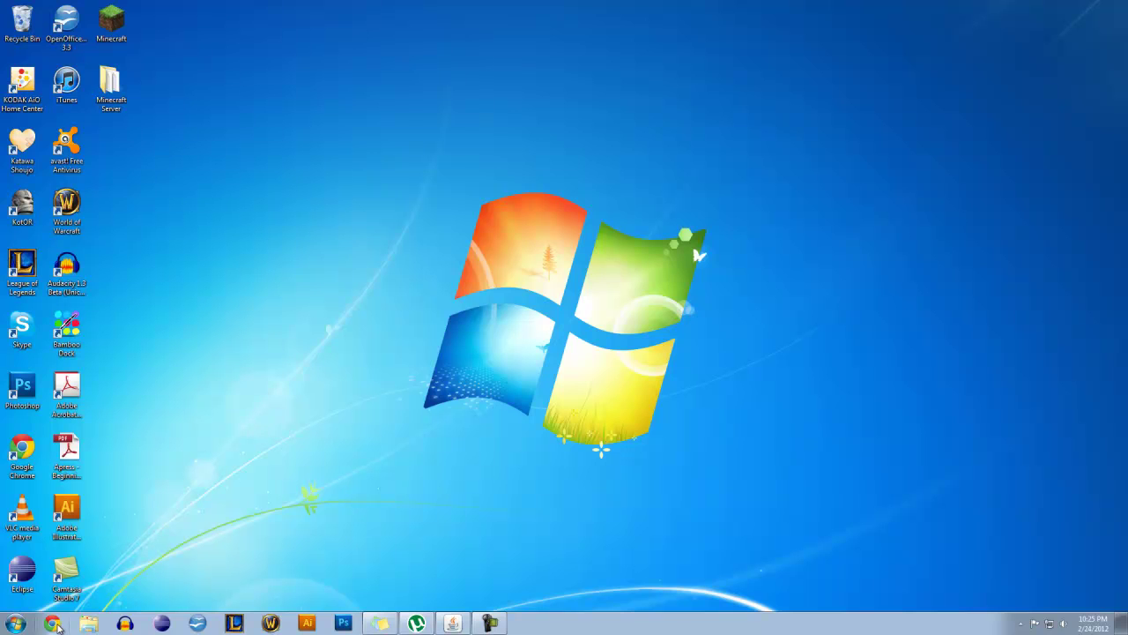
# Open Chrome and search for 'public ip address'
pyautogui.click(54, 624)
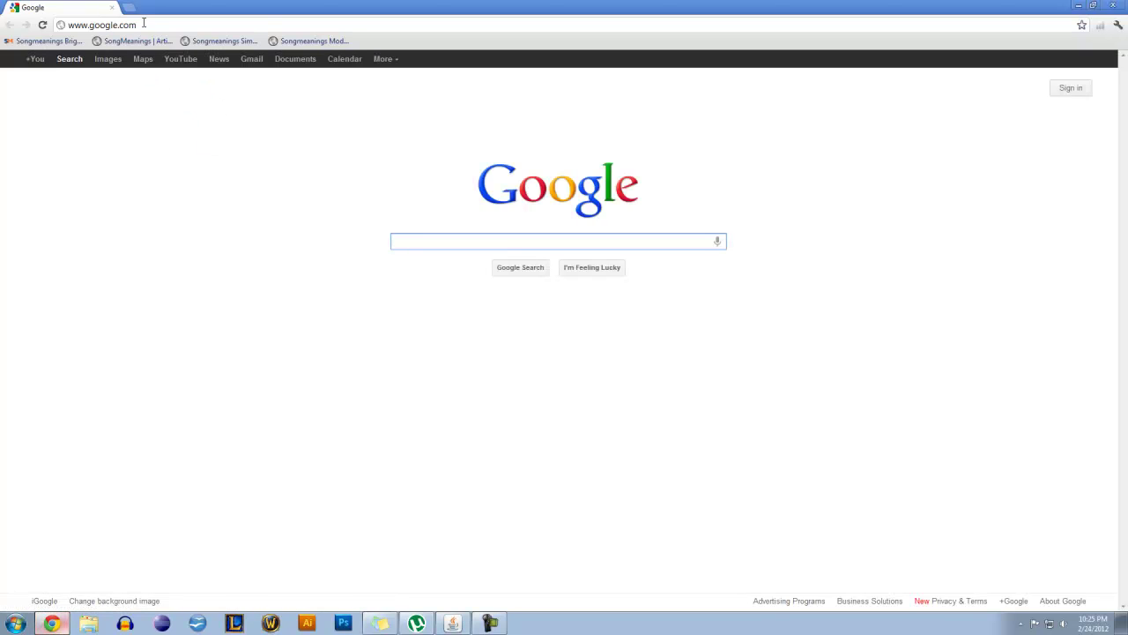
pyautogui.click(131, 206)
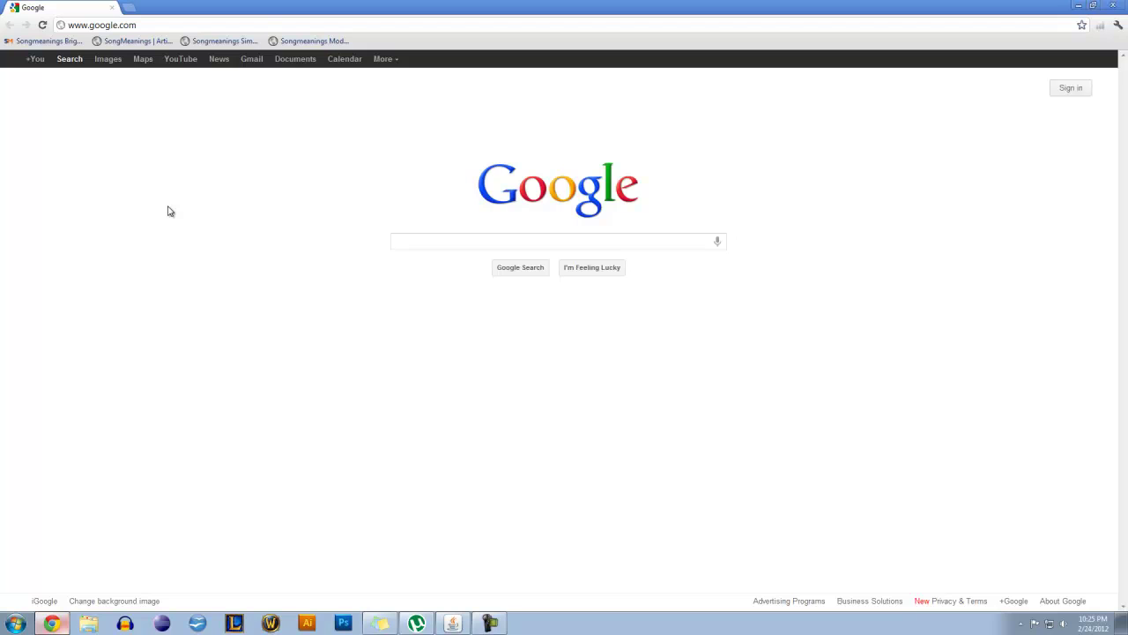
pyautogui.click(102, 27)
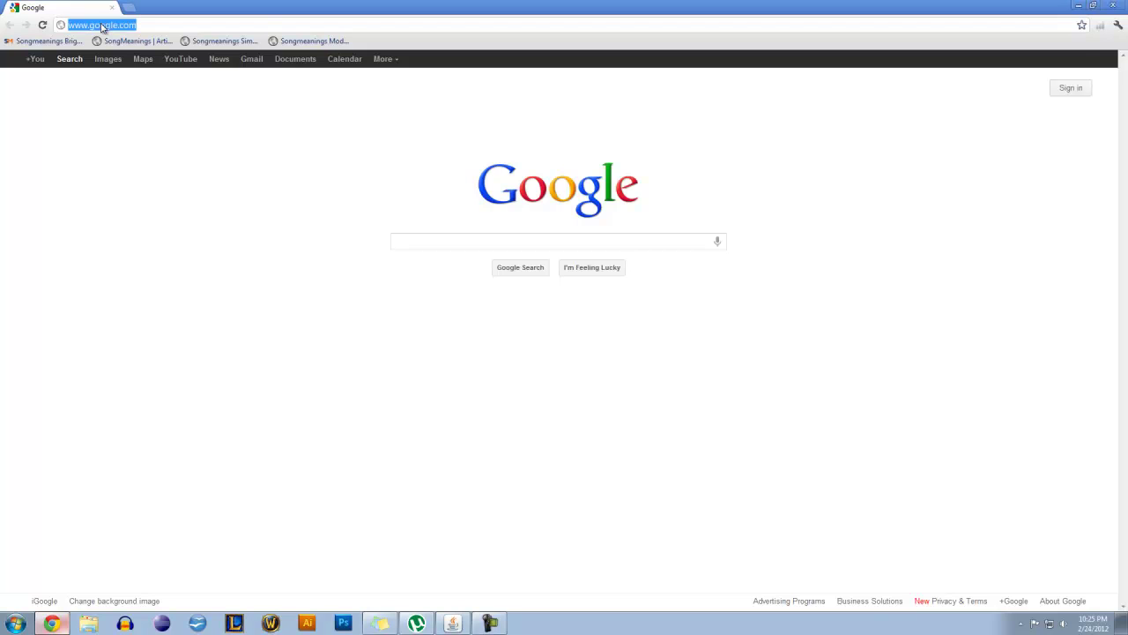
pyautogui.write('public ')
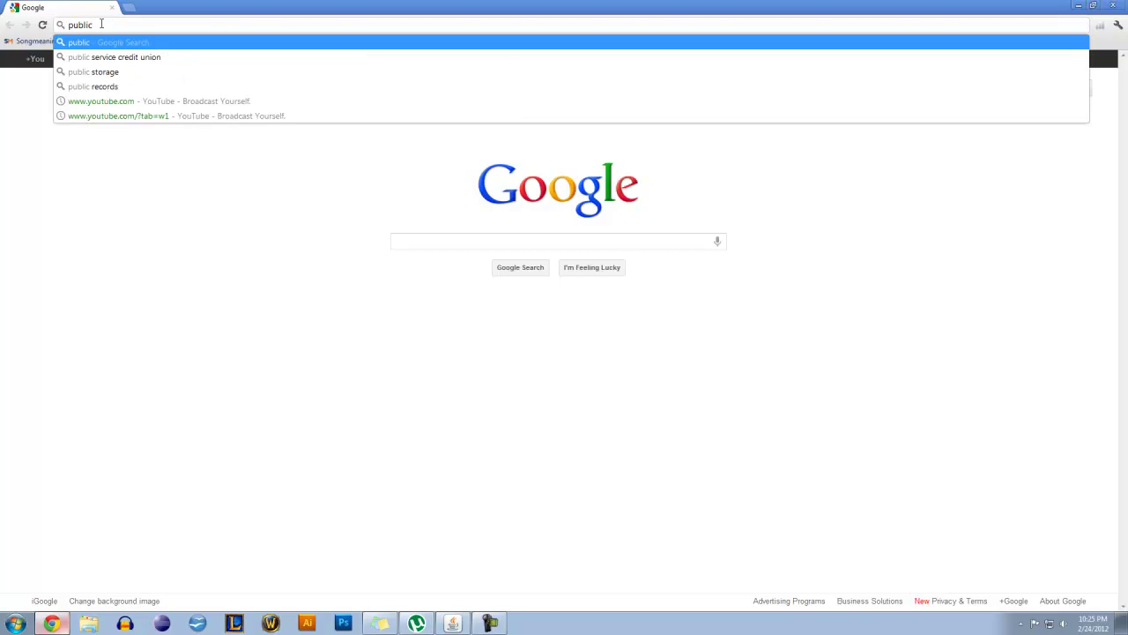
pyautogui.write('ip')
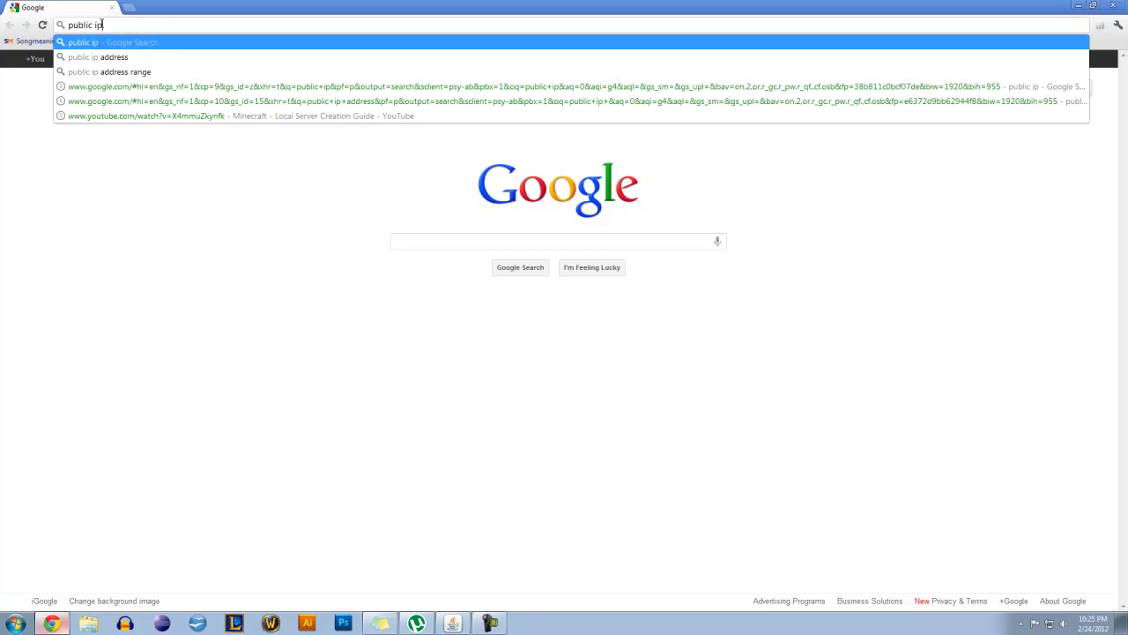
pyautogui.write(' address')
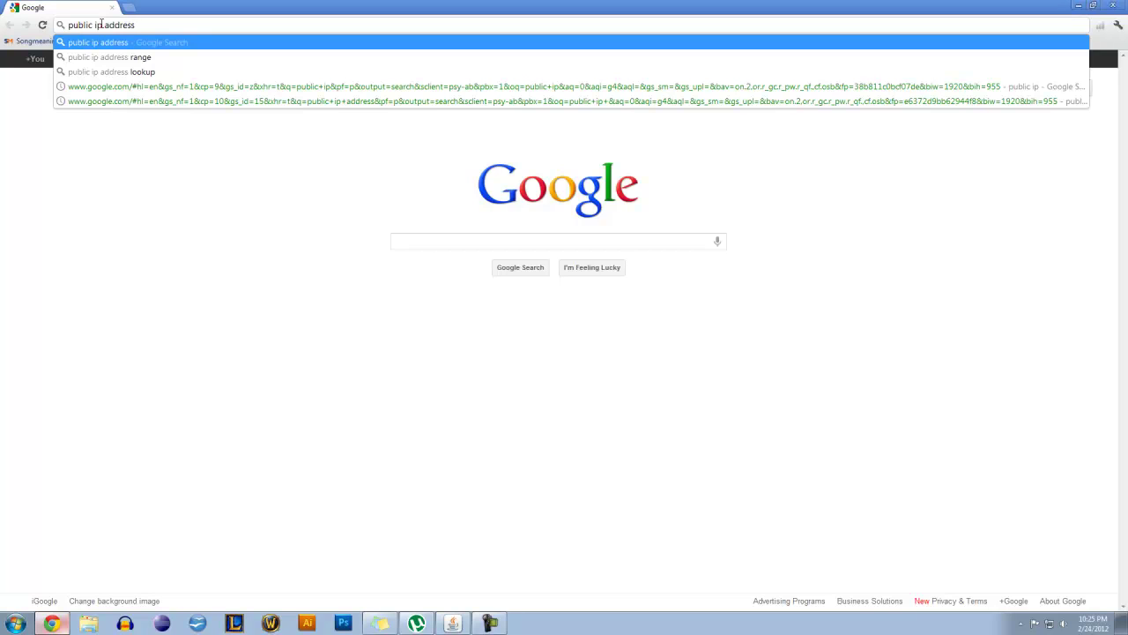
# Replace the search with 'do a barrel roll', run it, then close the browser
pyautogui.tripleClick(101, 25)
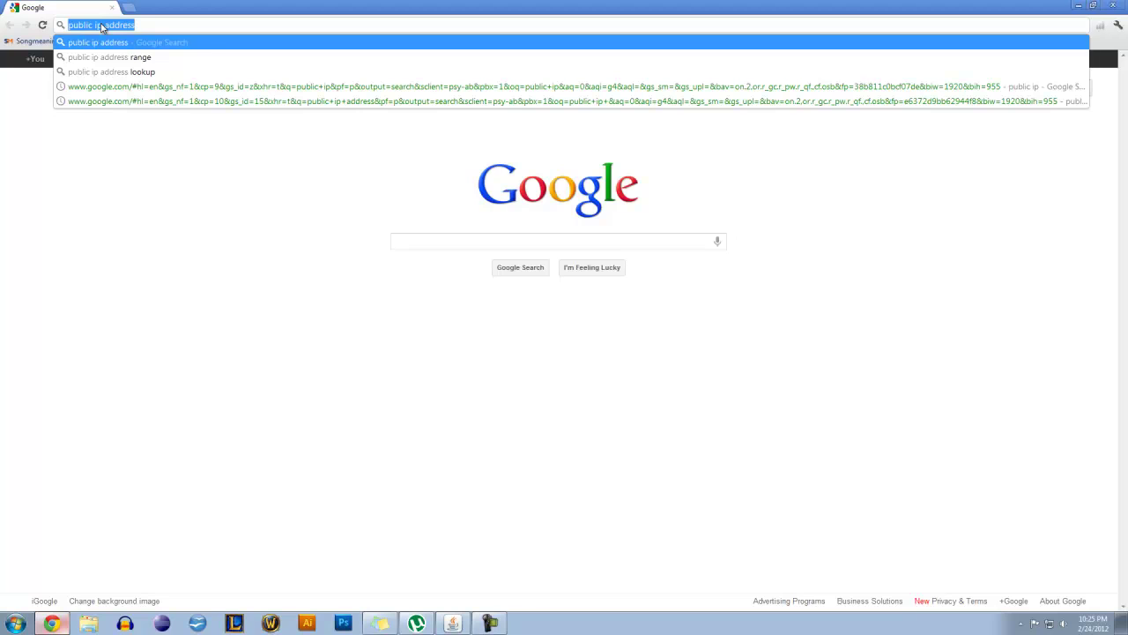
pyautogui.press('BackSpace')
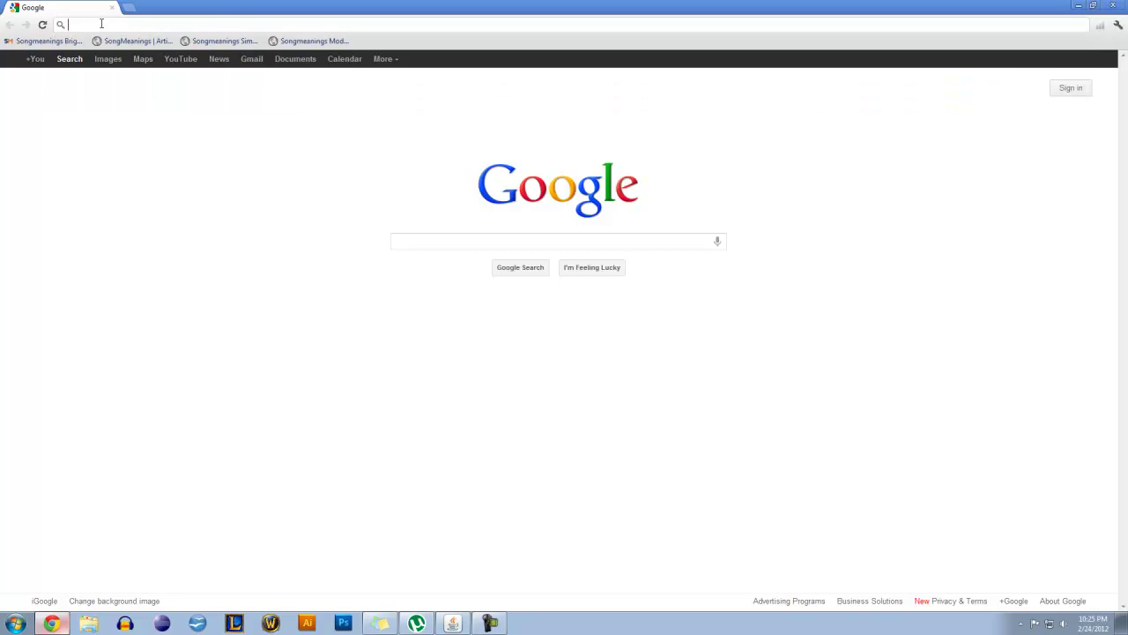
pyautogui.write('d')
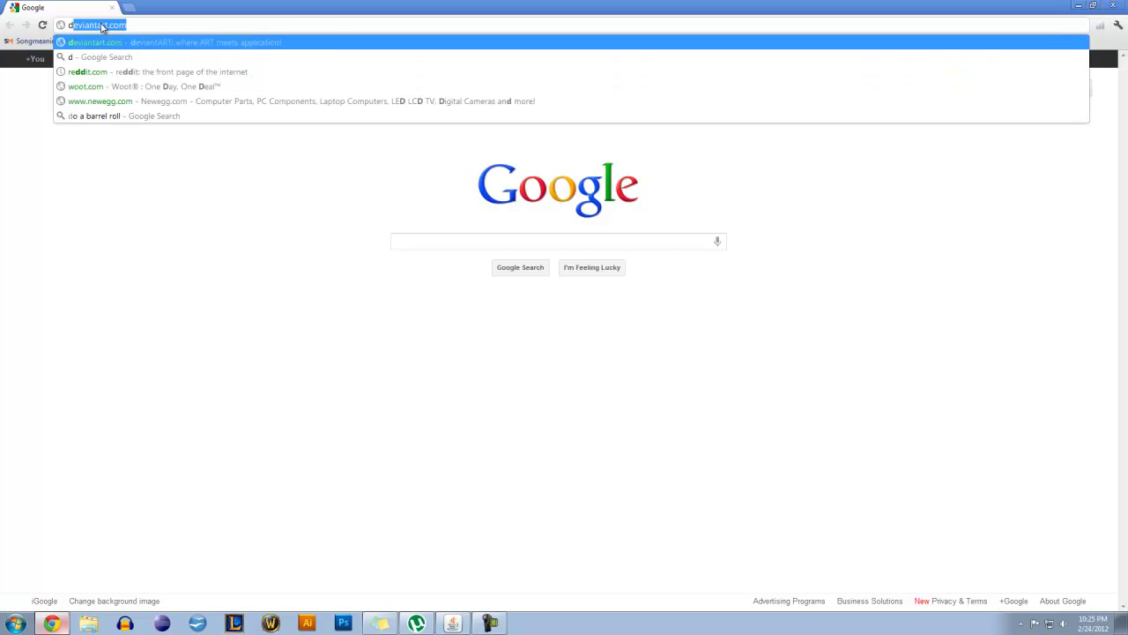
pyautogui.write('o a')
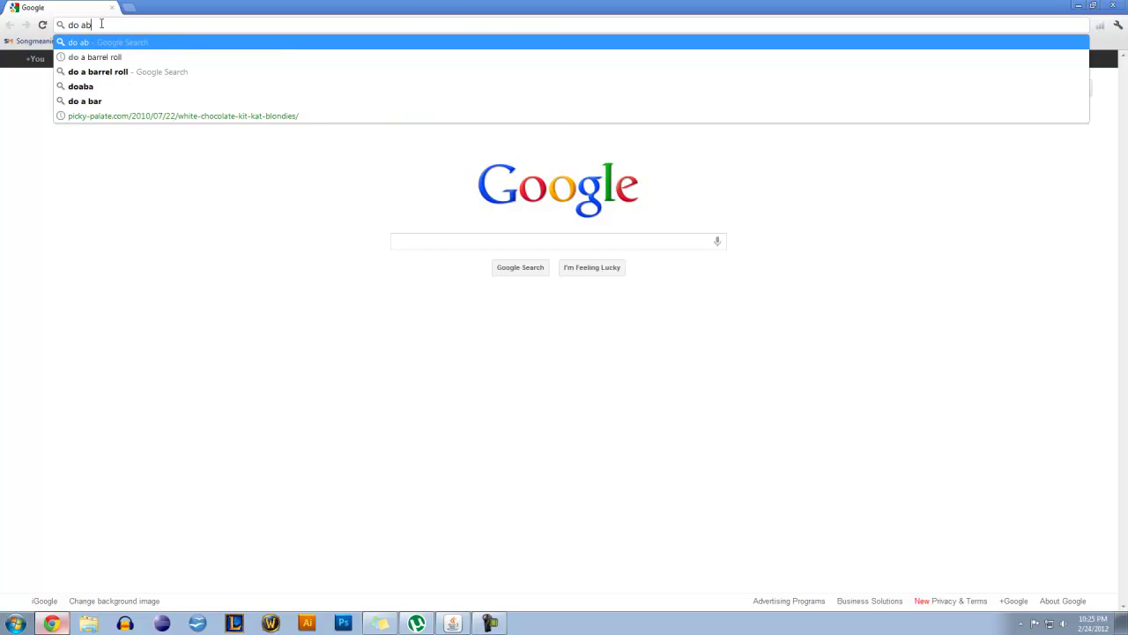
pyautogui.write(' barrel roll')
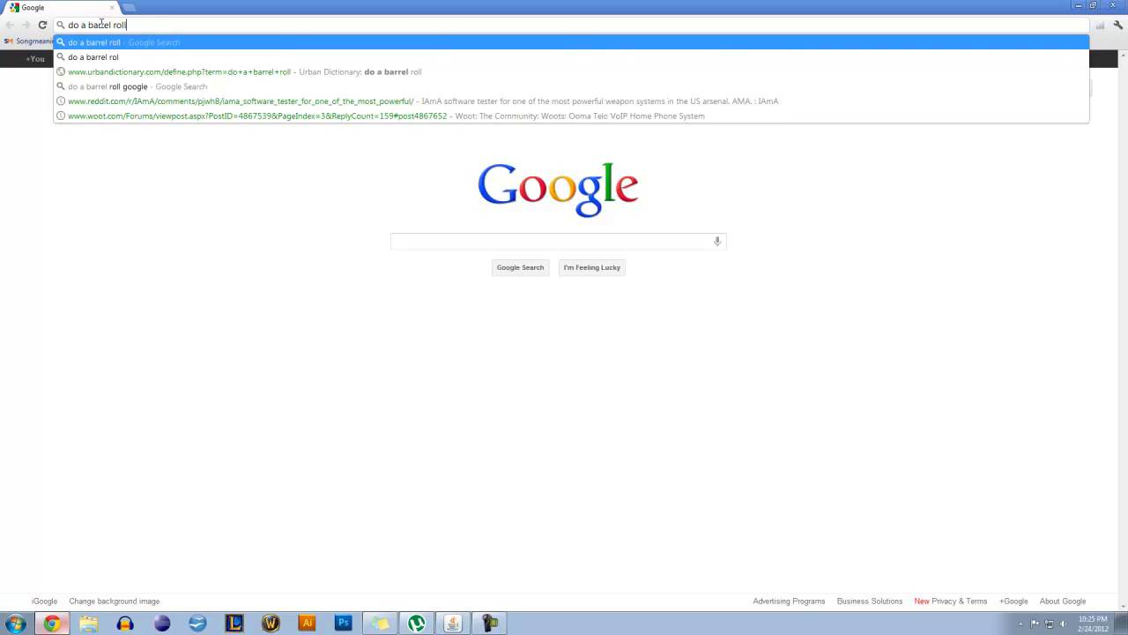
pyautogui.press('Return')
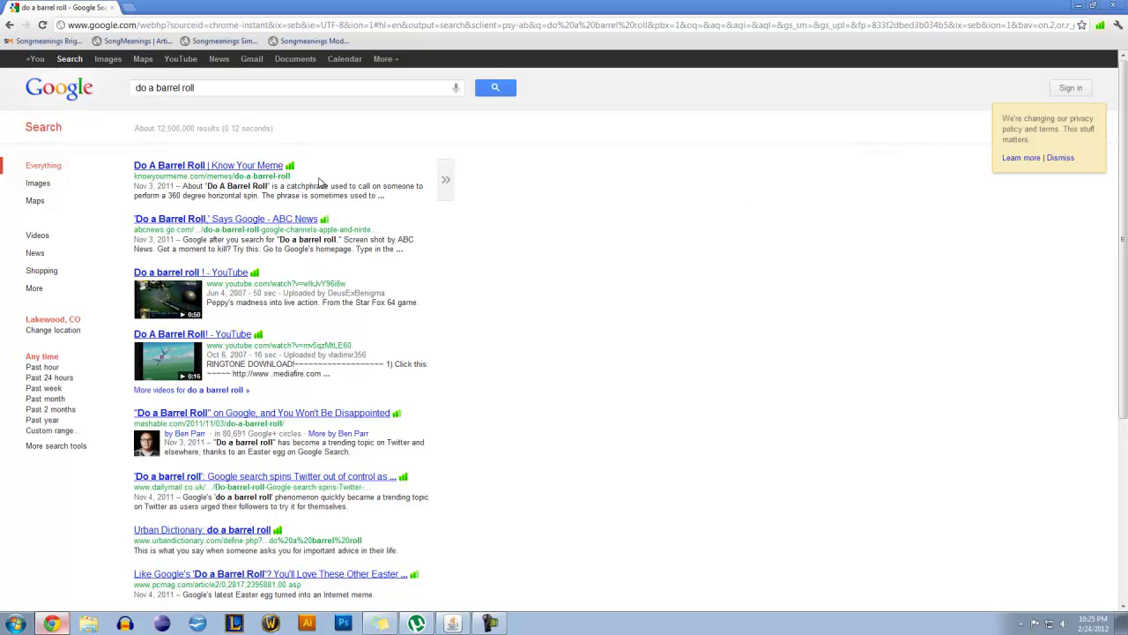
pyautogui.tripleClick(381, 195)
pyautogui.click(469, 227)
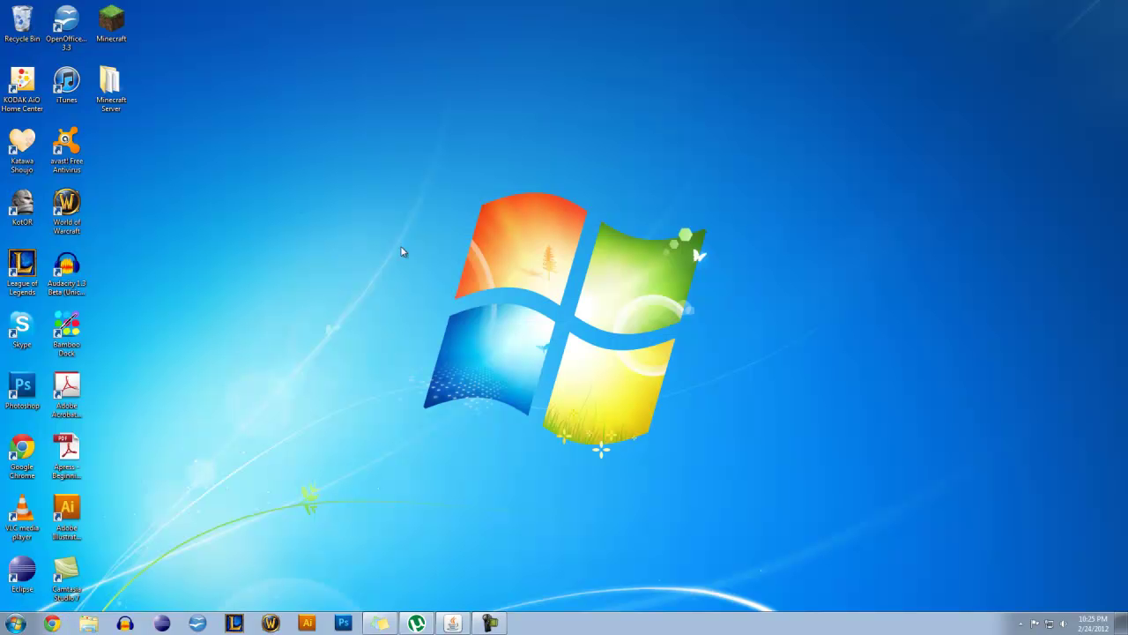
# Launch Minecraft from the desktop, allow the launcher to run, and log in
pyautogui.doubleClick(111, 22)
pyautogui.click(609, 323)
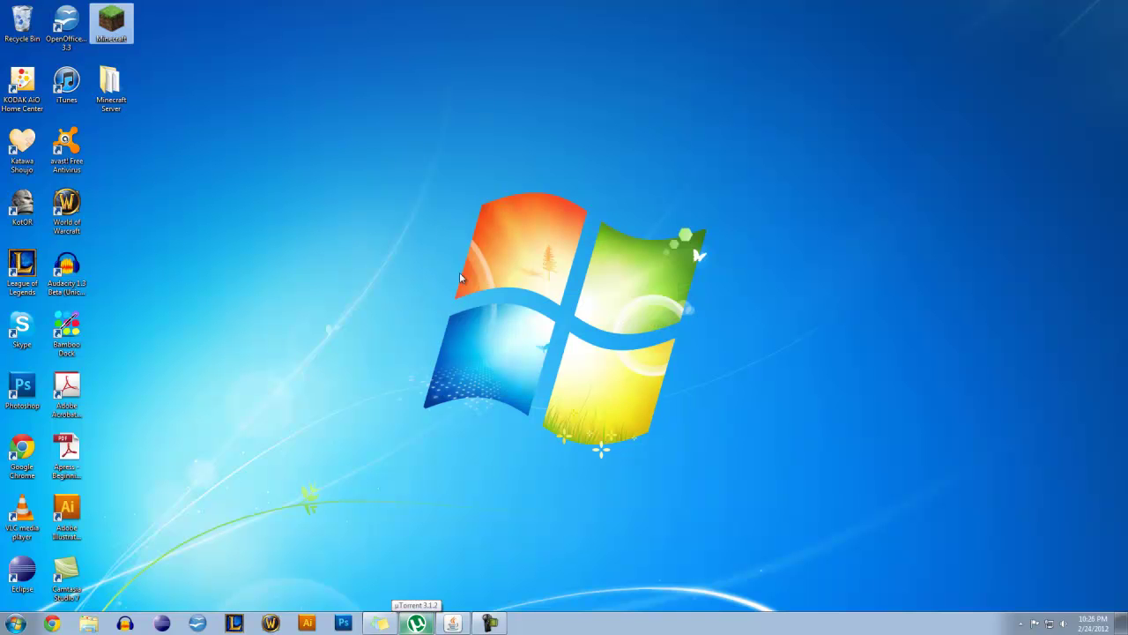
pyautogui.moveTo(569, 165); pyautogui.dragTo(542, 194)
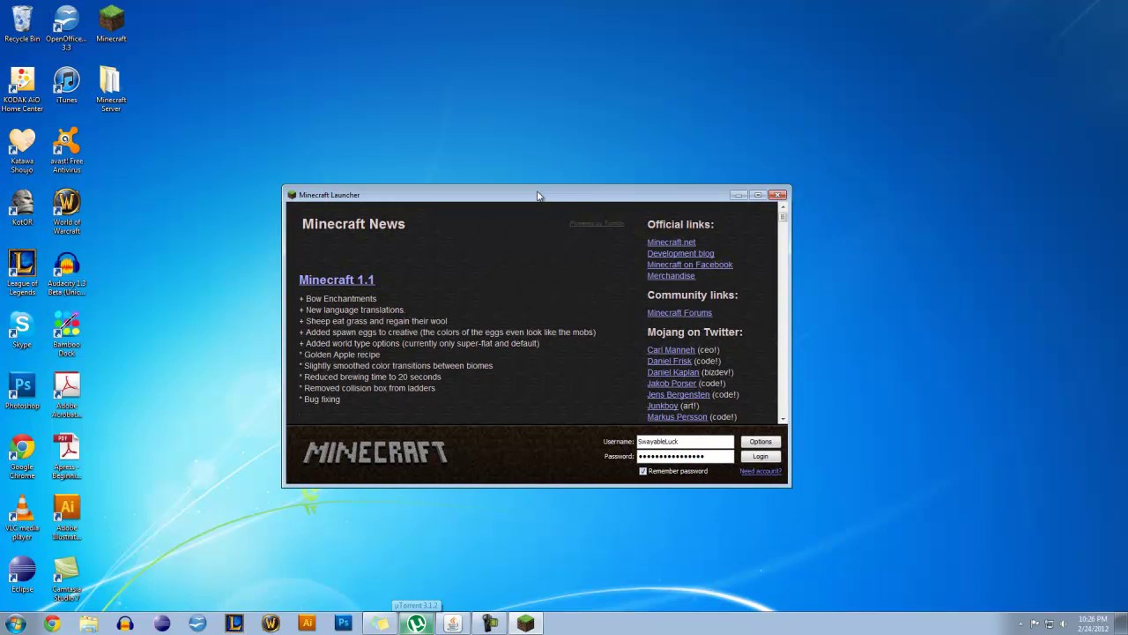
pyautogui.click(753, 457)
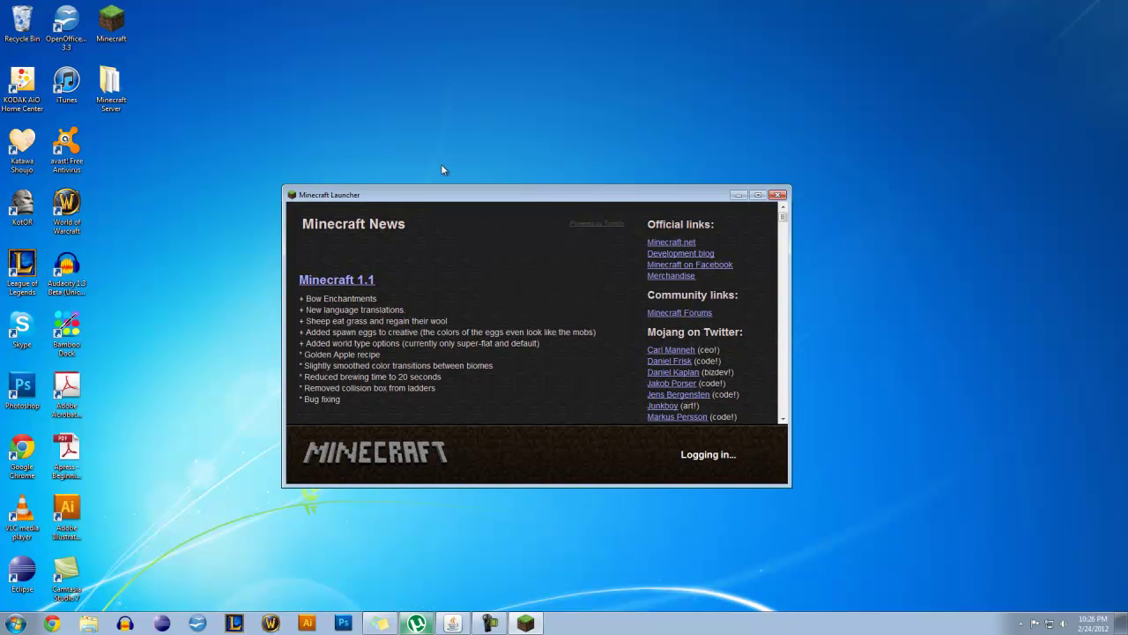
pyautogui.moveTo(485, 199); pyautogui.dragTo(554, 181)
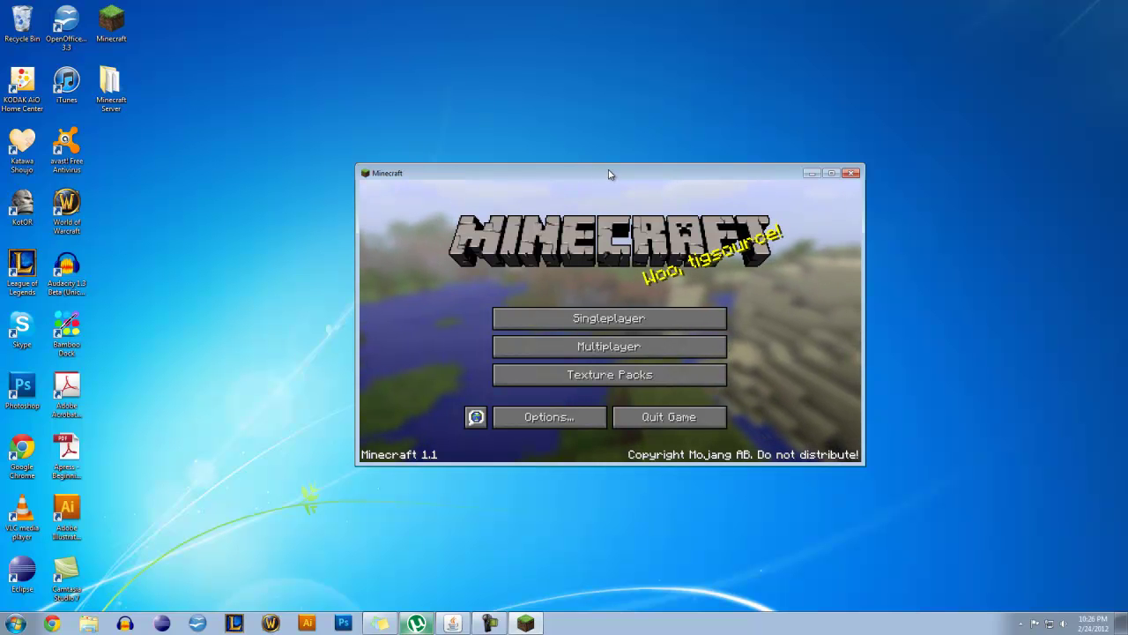
pyautogui.moveTo(609, 172); pyautogui.dragTo(569, 154)
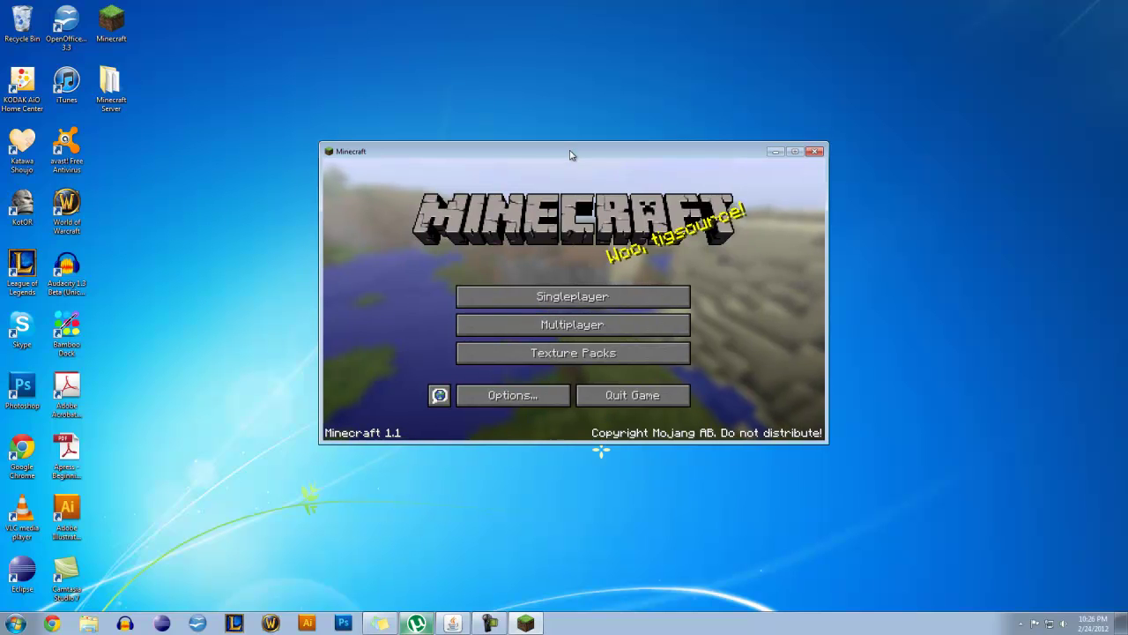
# Go from Multiplayer into the Direct Connect screen
pyautogui.click(573, 323)
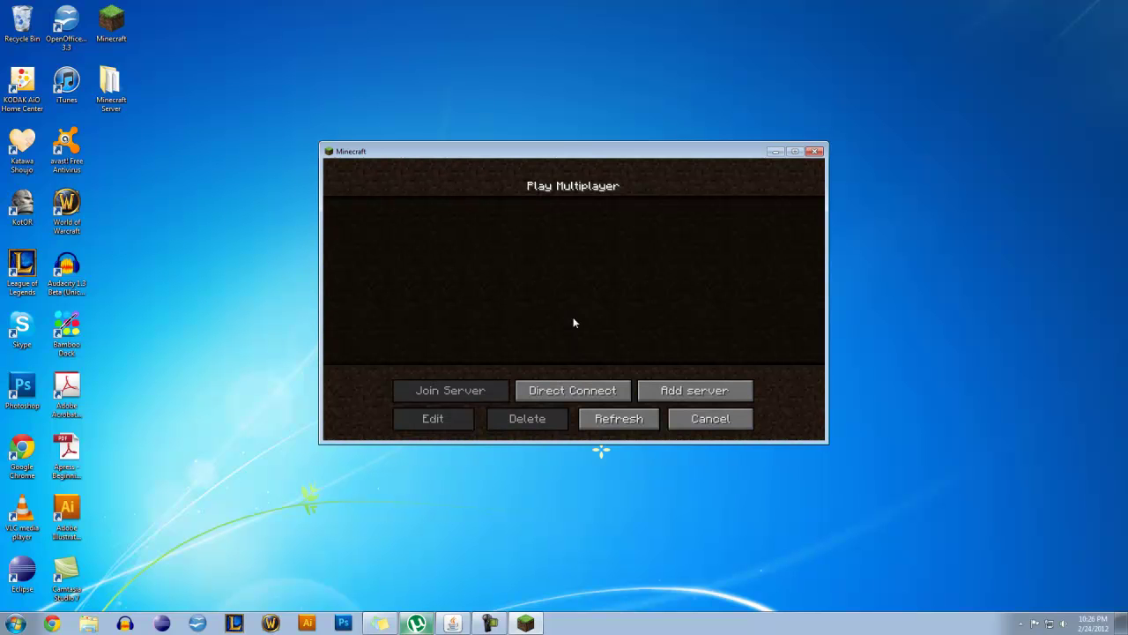
pyautogui.moveTo(564, 156); pyautogui.dragTo(566, 156)
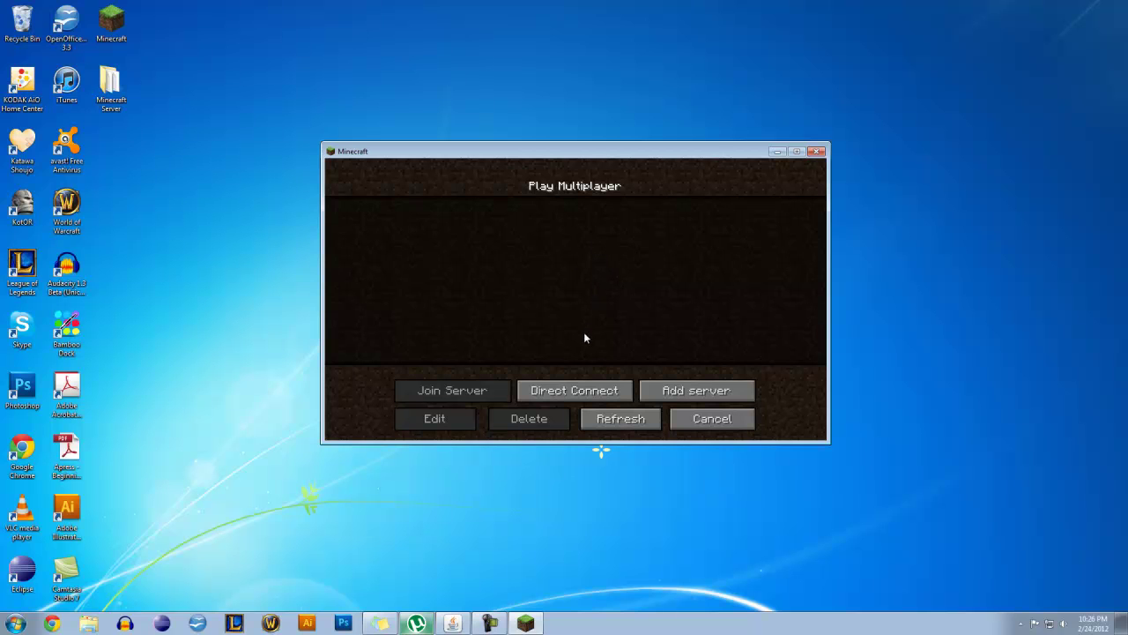
pyautogui.click(583, 391)
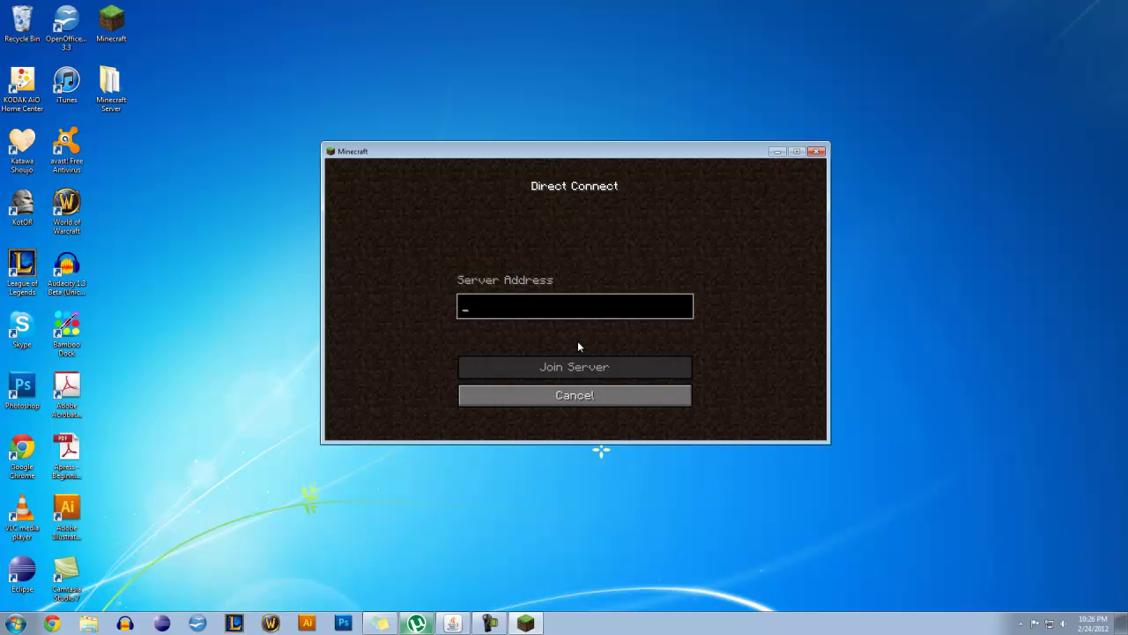
pyautogui.click(611, 394)
pyautogui.click(668, 392)
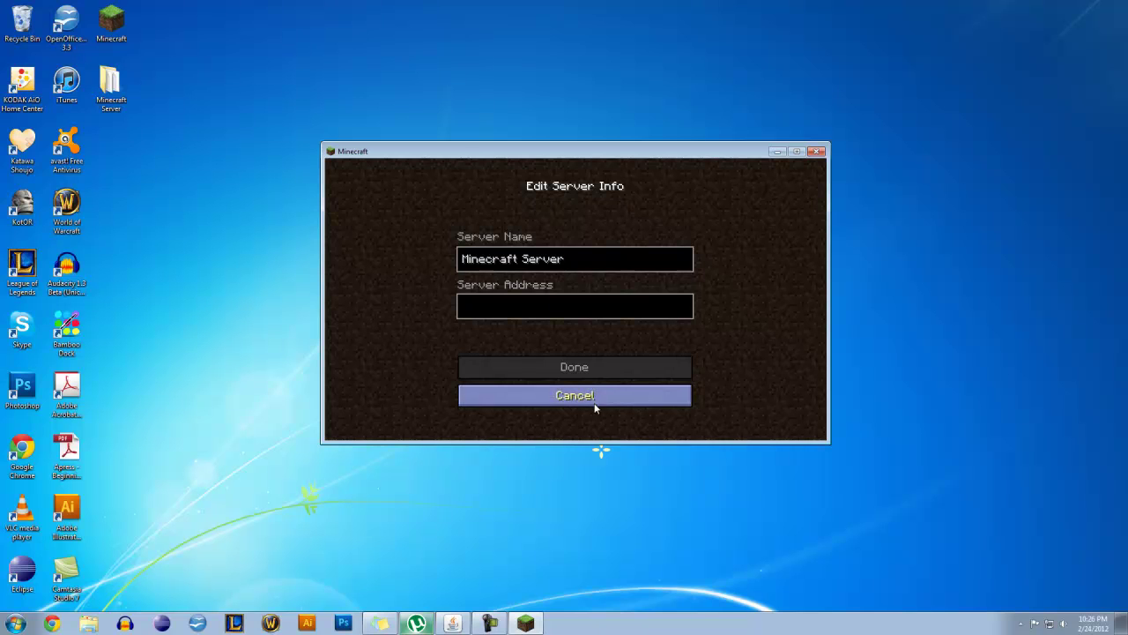
pyautogui.click(597, 396)
pyautogui.click(578, 390)
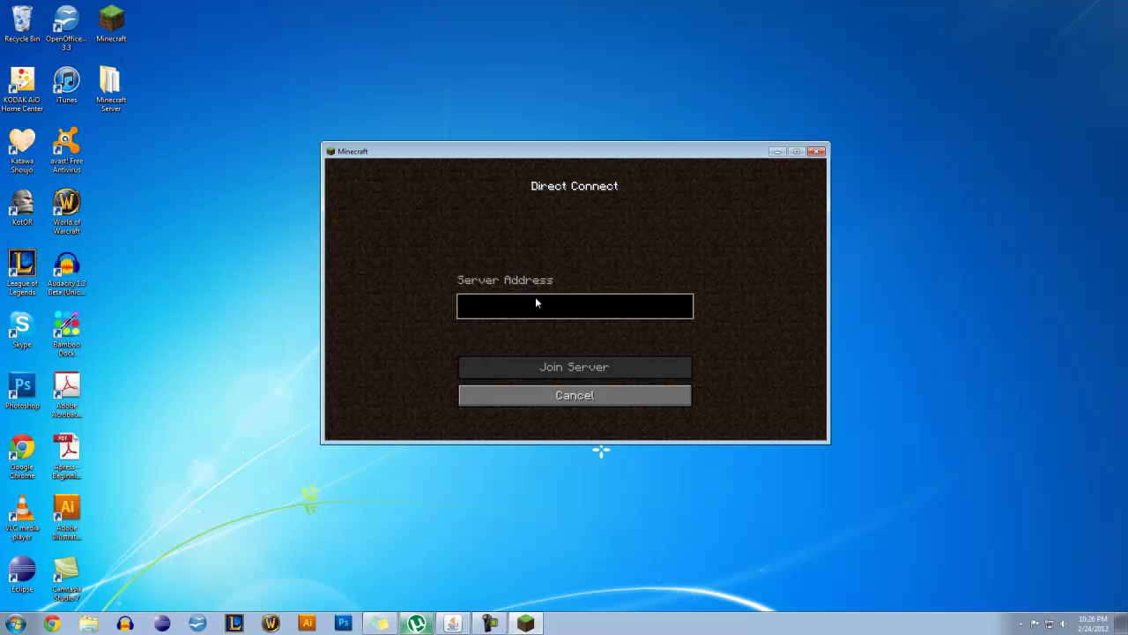
# Enter publicipaddress:25565 as the server address, then close Minecraft
pyautogui.write('public')
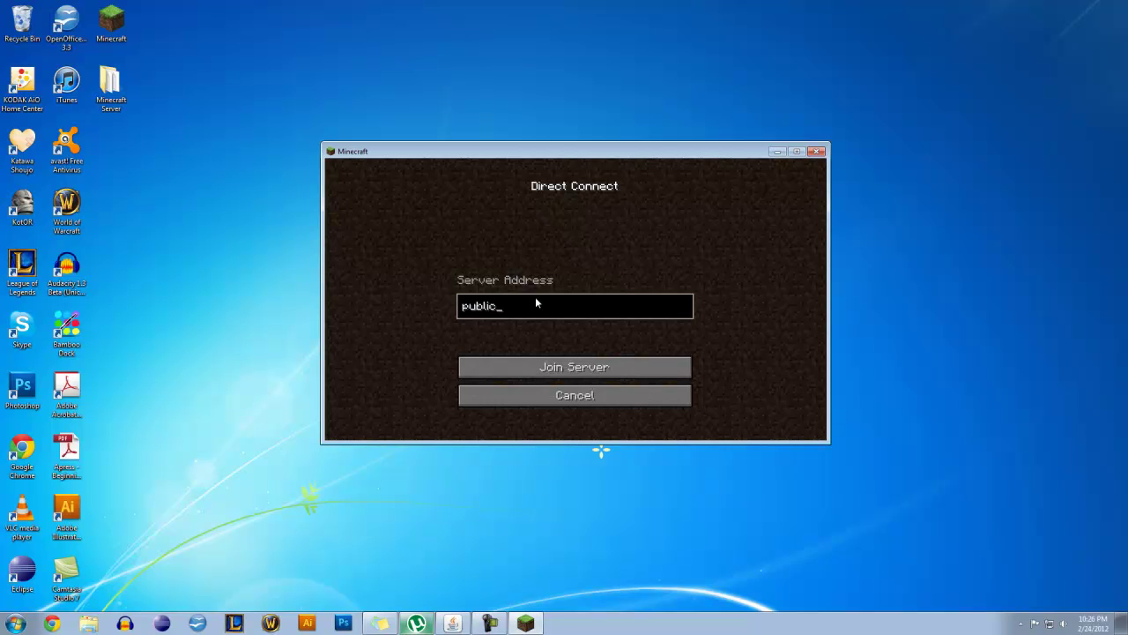
pyautogui.write('ipaddress')
pyautogui.write('port')
pyautogui.press('BackSpace')
pyautogui.press('BackSpace')
pyautogui.press('BackSpace')
pyautogui.press('BackSpace')
pyautogui.write('25565')
pyautogui.moveTo(522, 157); pyautogui.dragTo(562, 178)
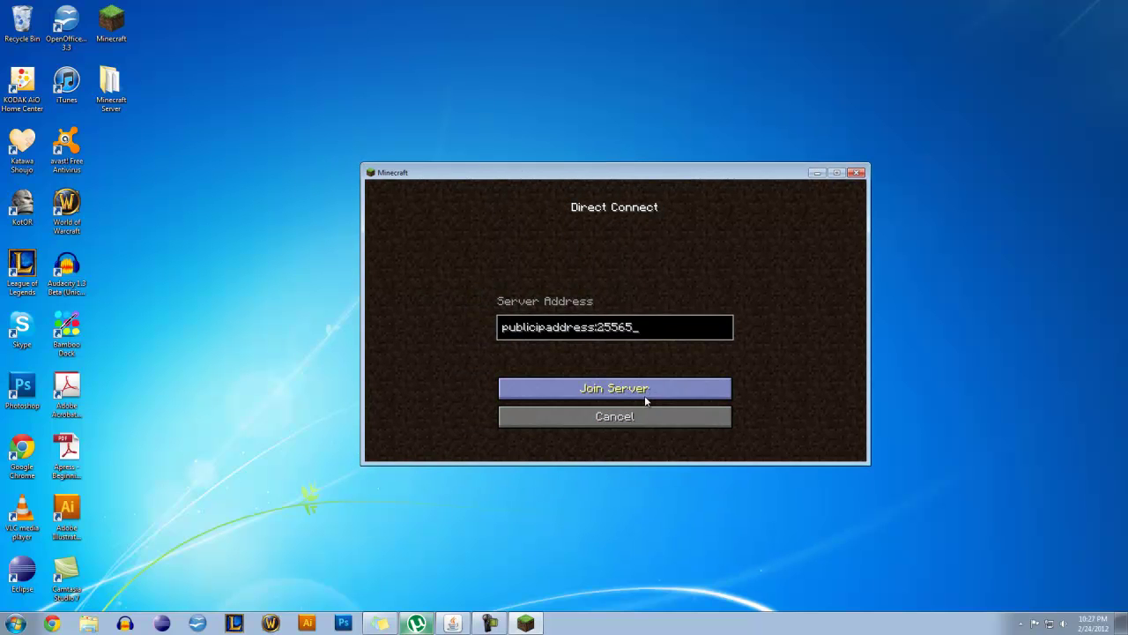
pyautogui.click(855, 173)
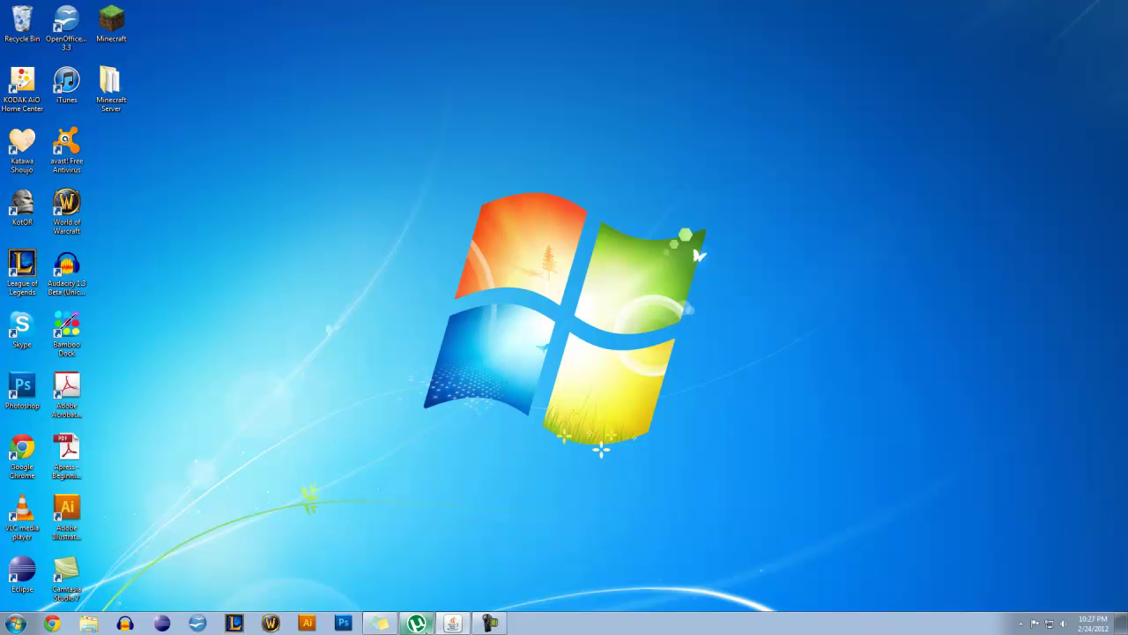
# Bring up the empty uTorrent 3.1.2 window from the taskbar and close it
pyautogui.click(418, 624)
pyautogui.moveTo(704, 131); pyautogui.dragTo(623, 125)
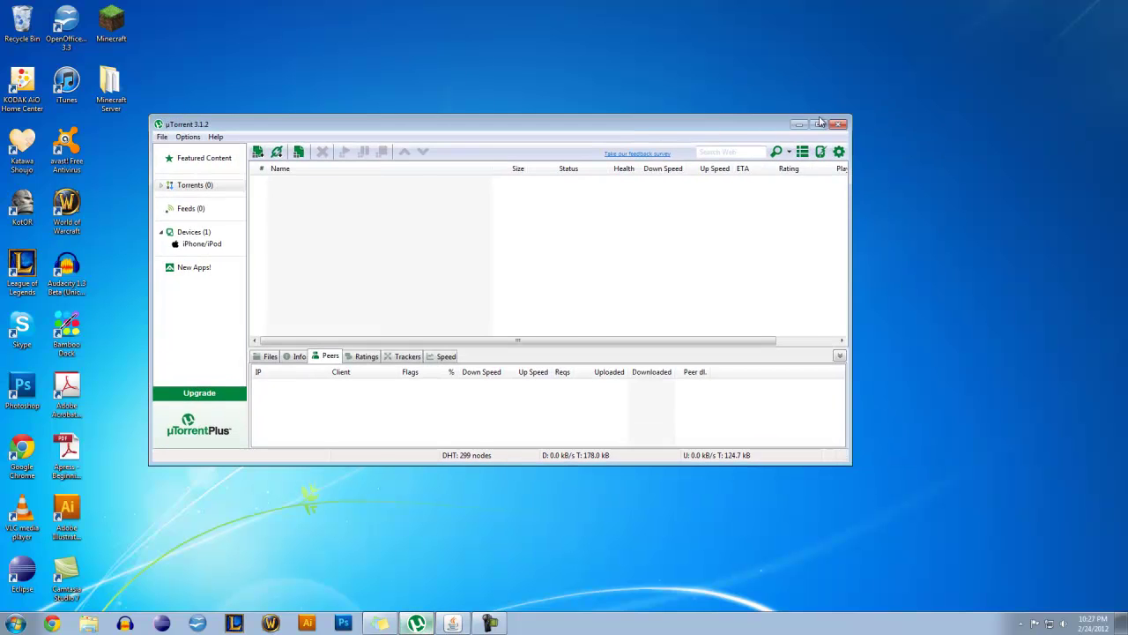
pyautogui.click(834, 128)
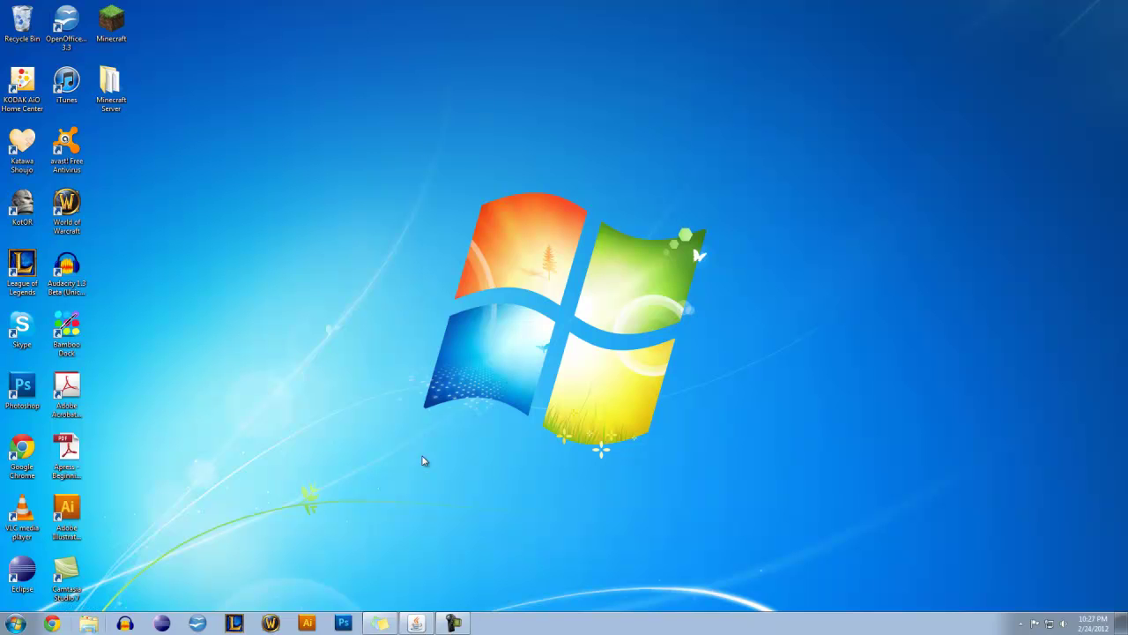
# Launch Command Prompt by searching 'cmd' from the Start menu
pyautogui.click(15, 623)
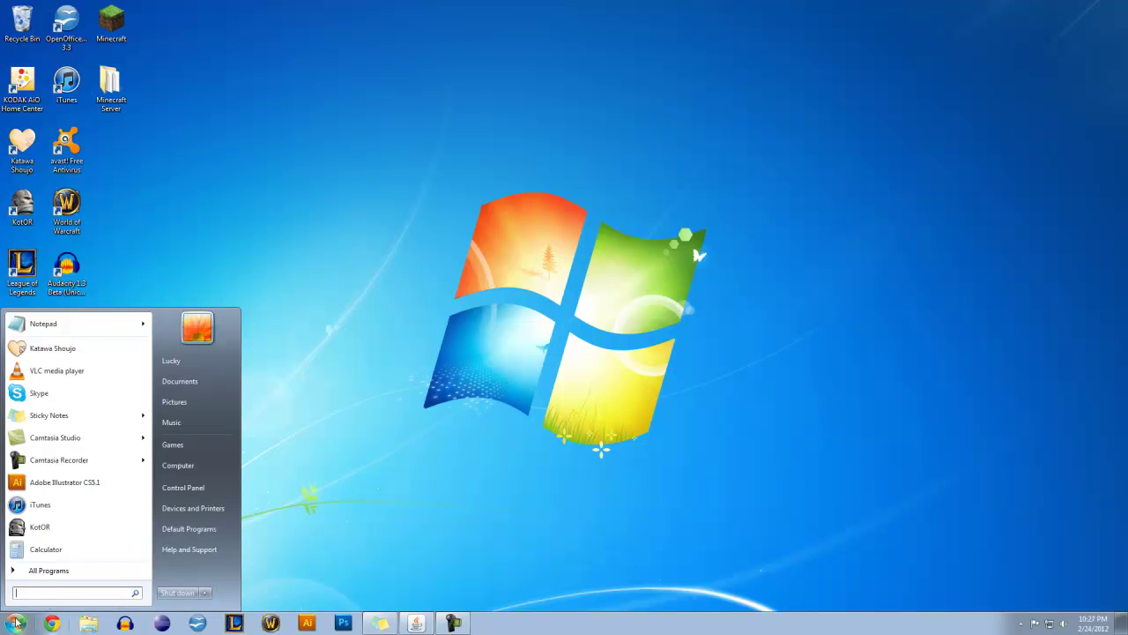
pyautogui.write('cmd')
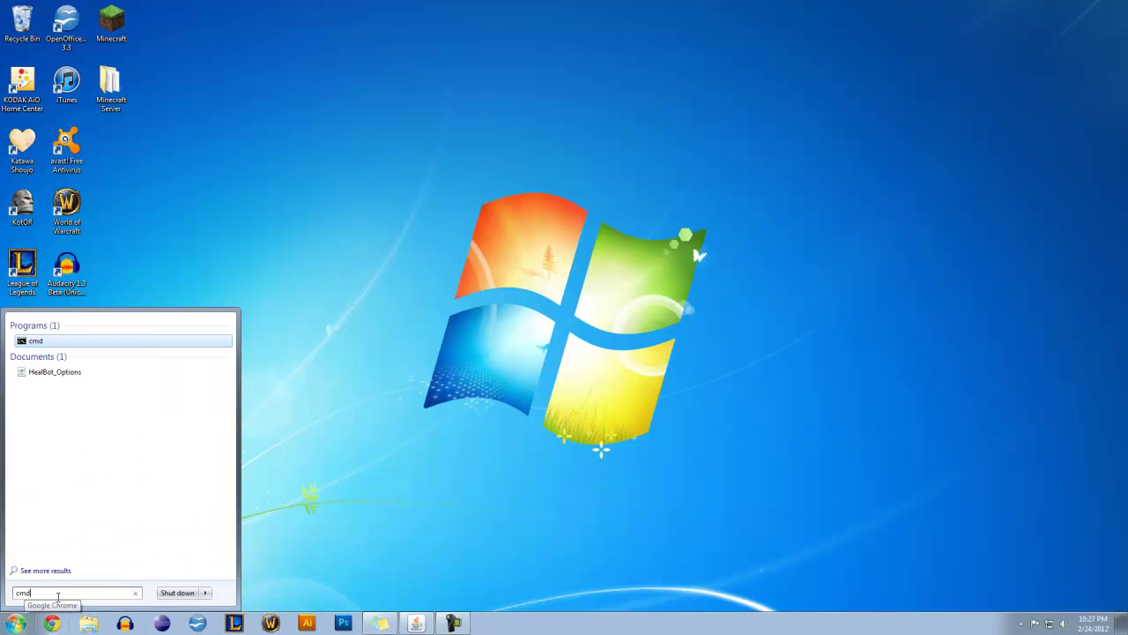
pyautogui.press('Return')
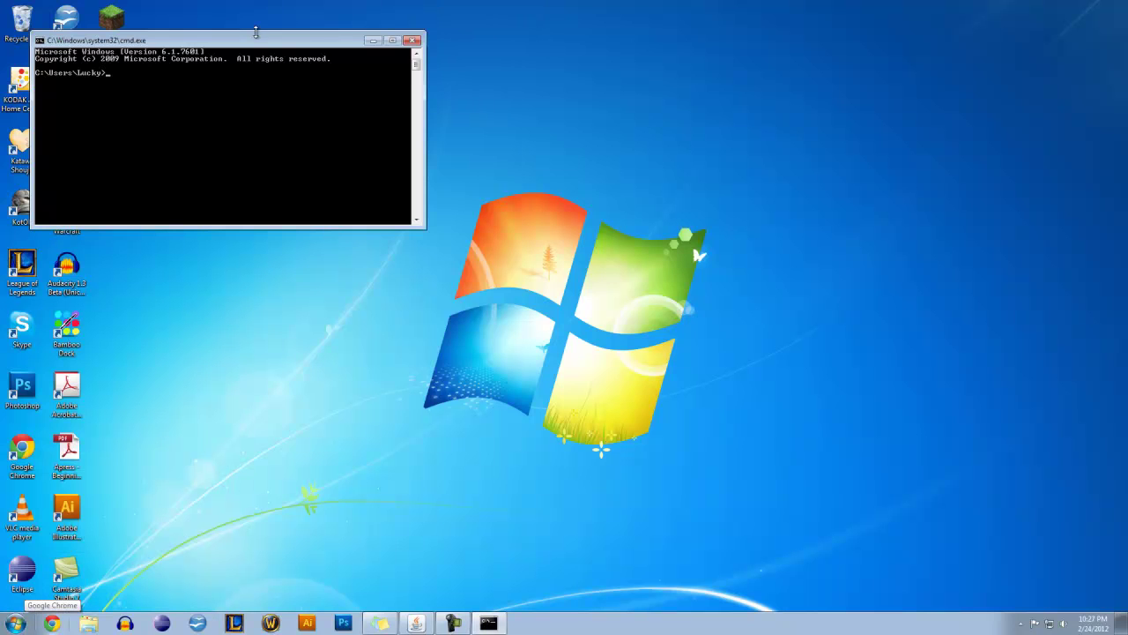
pyautogui.moveTo(240, 43); pyautogui.dragTo(555, 177)
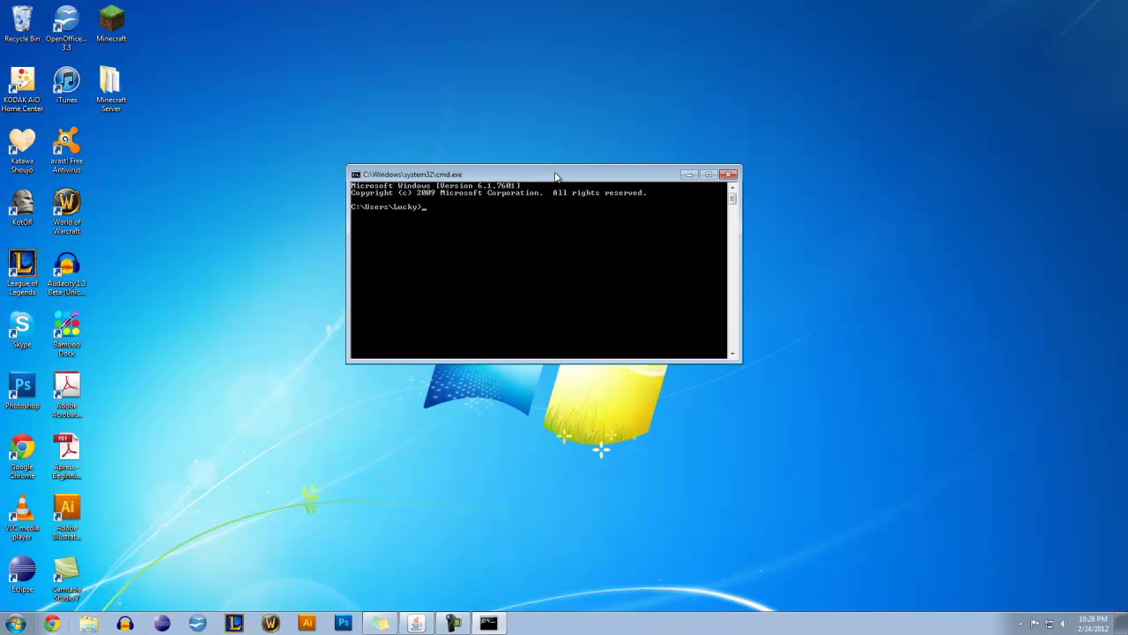
# Run 'ping 192.168.1.102', get four replies with 0% loss, then close the console
pyautogui.write('ping')
pyautogui.write('publicipadd')
pyautogui.write('ress')
pyautogui.press('BackSpace')
pyautogui.press('BackSpace')
pyautogui.press('BackSpace')
pyautogui.press('BackSpace')
pyautogui.press('BackSpace')
pyautogui.press('BackSpace')
pyautogui.press('BackSpace')
pyautogui.press('BackSpace')
pyautogui.press('BackSpace')
pyautogui.press('BackSpace')
pyautogui.press('BackSpace')
pyautogui.press('BackSpace')
pyautogui.press('BackSpace')
pyautogui.press('BackSpace')
pyautogui.write('192.168.1.102')
pyautogui.press('Return')
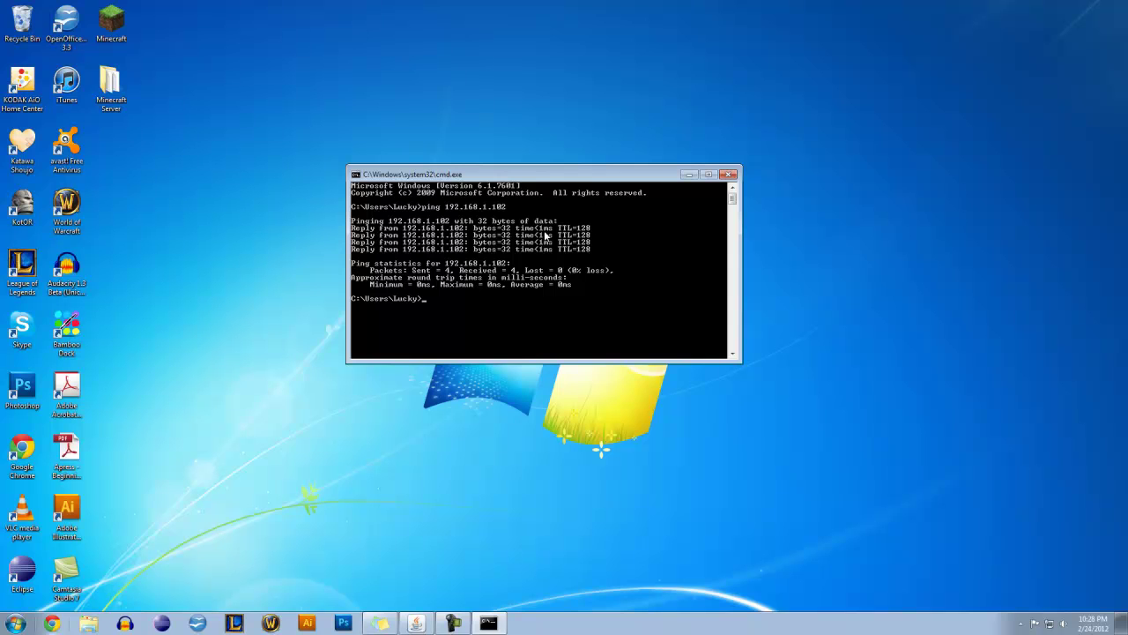
pyautogui.moveTo(526, 174); pyautogui.dragTo(536, 194)
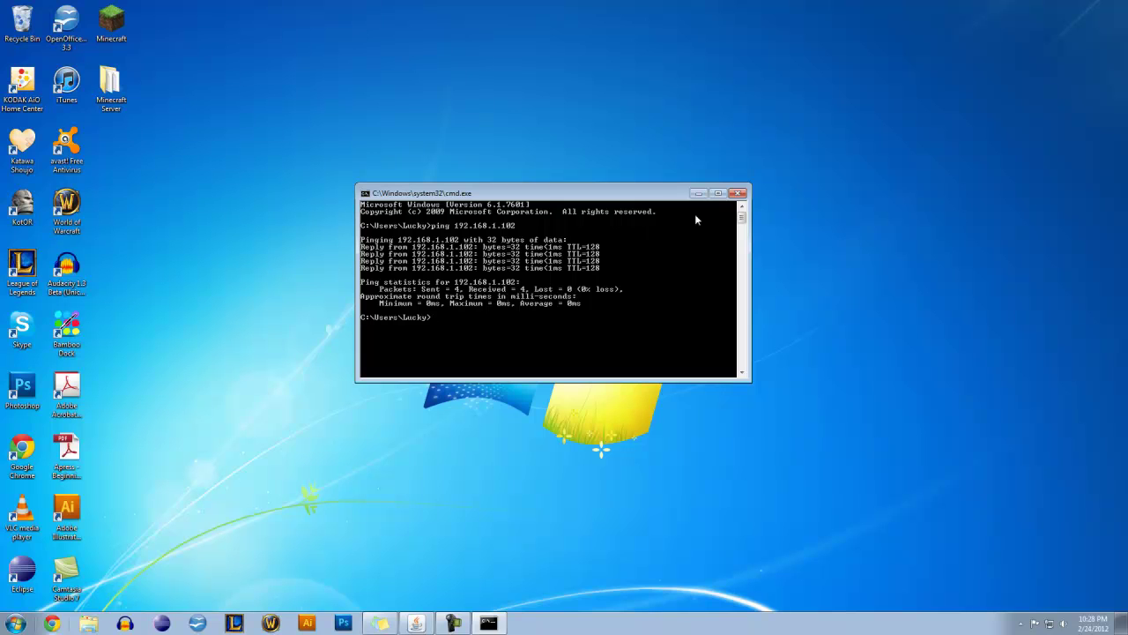
pyautogui.click(738, 192)
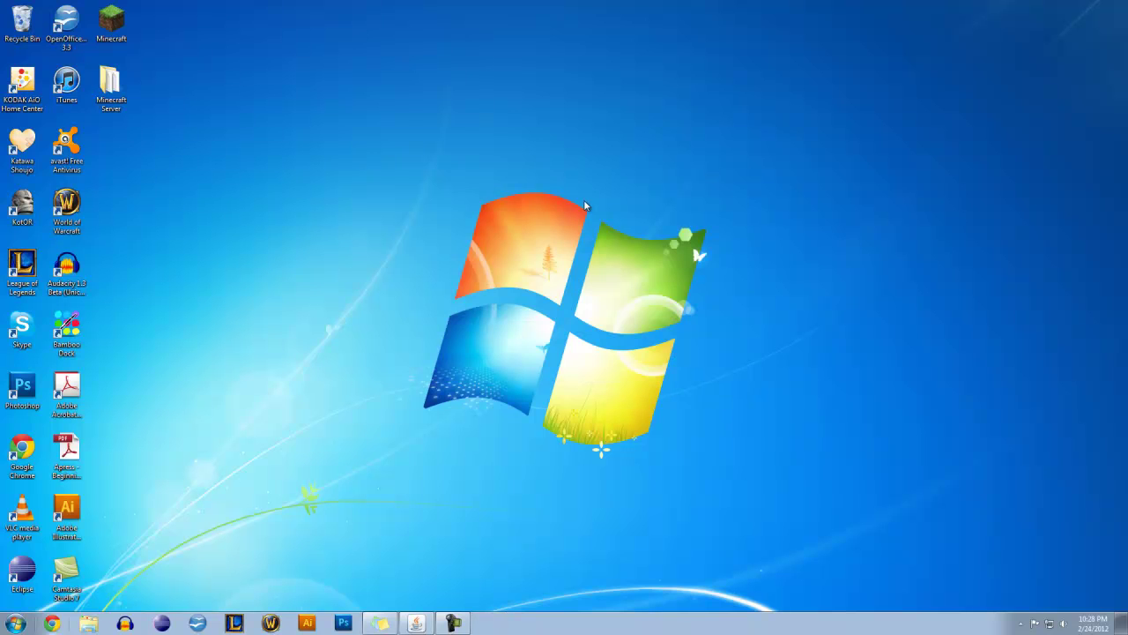